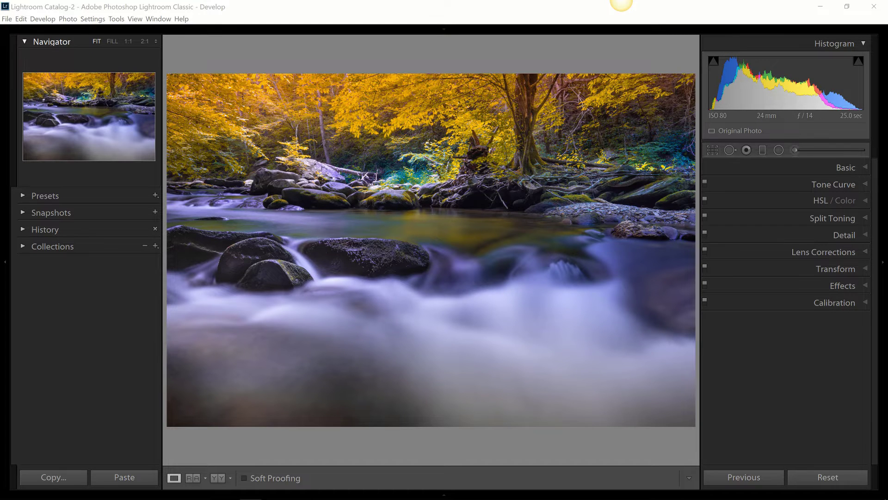
# Step: View the gradient tools in Lightroom and in Photoshop's Camera Raw, and return to Lightroom Classic
pyautogui.click(185, 491)
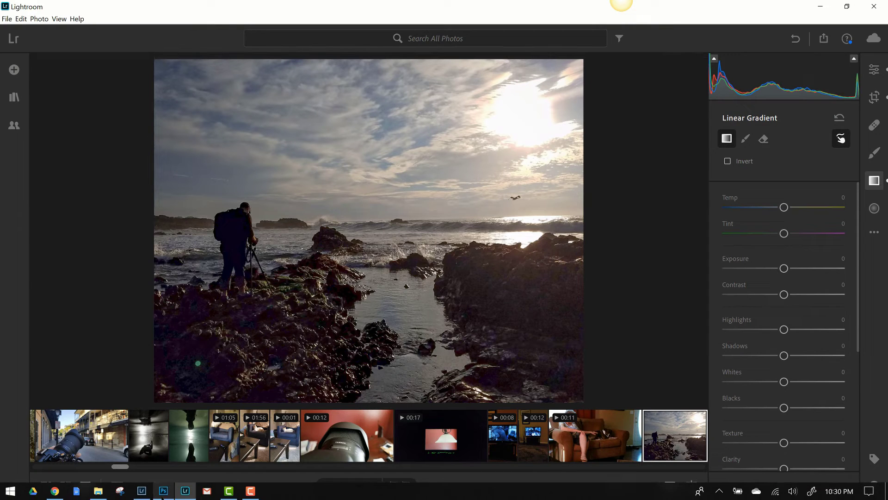
pyautogui.click(164, 491)
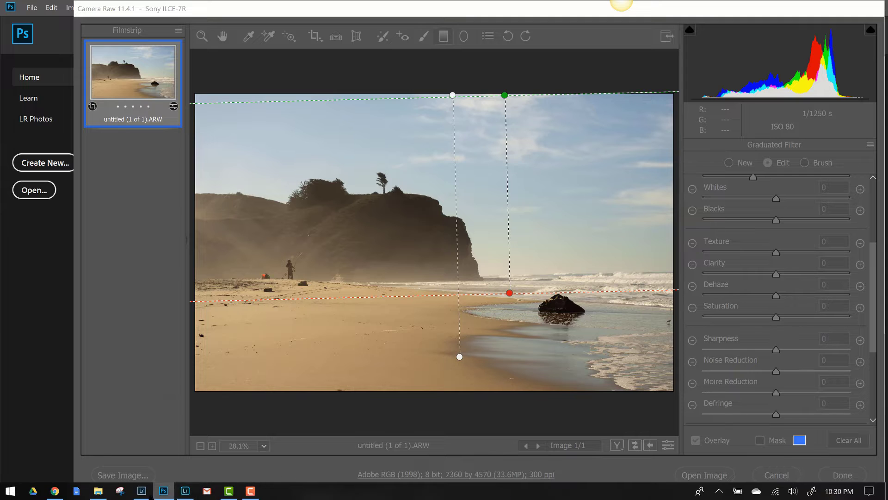
pyautogui.click(141, 491)
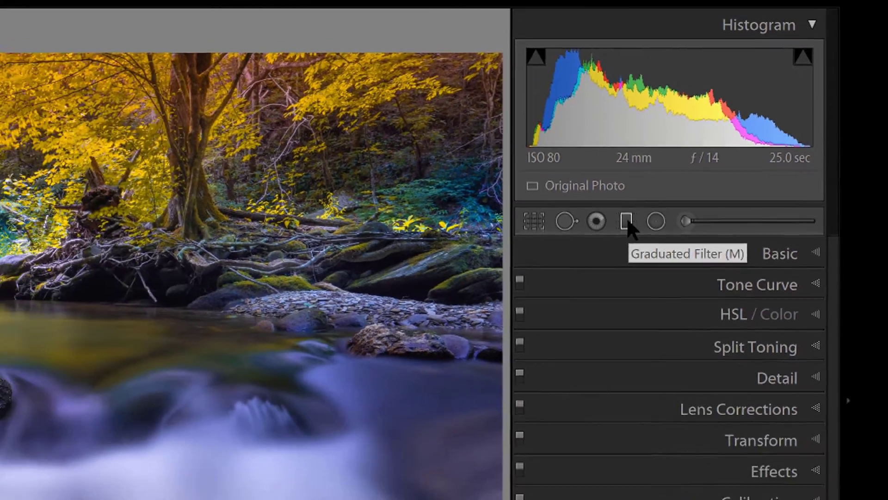
# Step: Activate the Graduated Filter, hide its edit pins and reset the filter's Exposure to 0
pyautogui.click(627, 221)
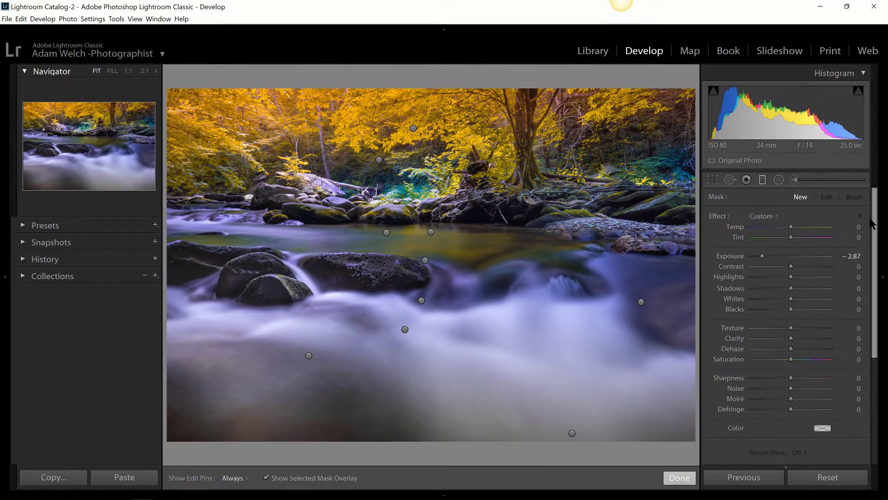
pyautogui.moveTo(875, 226)
pyautogui.mouseDown()
pyautogui.moveTo(874, 262)
pyautogui.moveTo(875, 217)
pyautogui.mouseUp()
pyautogui.press('h')
pyautogui.doubleClick(794, 257)
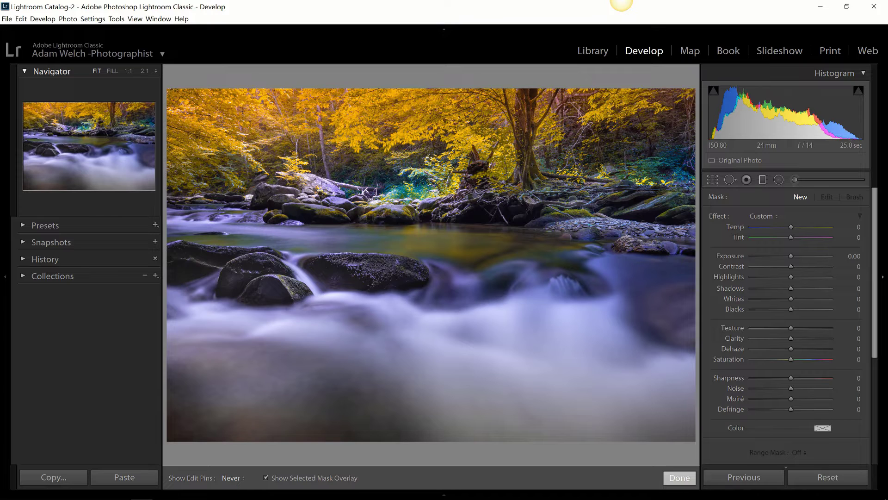
pyautogui.scroll(-2, 877, 264)
pyautogui.scroll(-6, 877, 264)
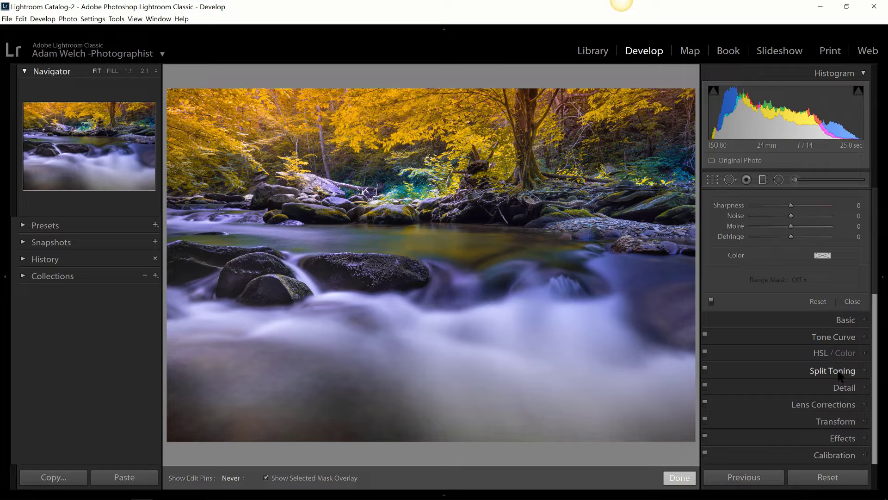
pyautogui.scroll(8, 847, 227)
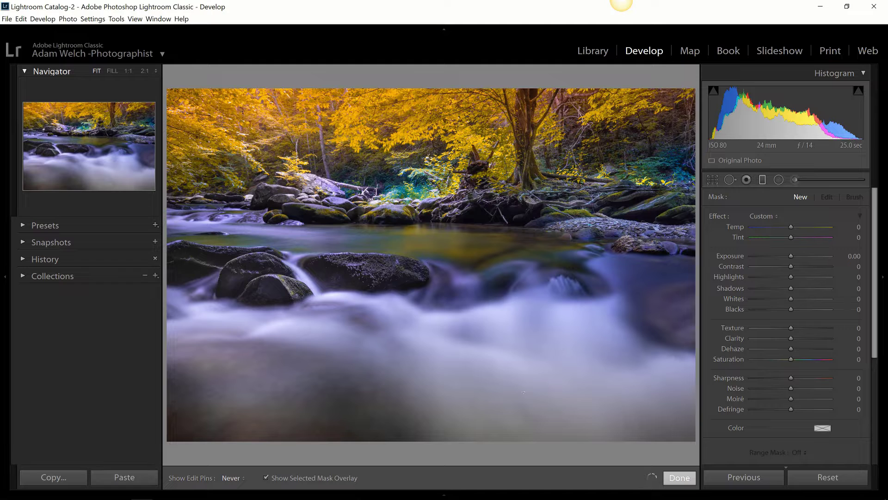
# Step: Draw a trial gradient across the stream photo and set Show Edit Pins to Auto
pyautogui.click(566, 408)
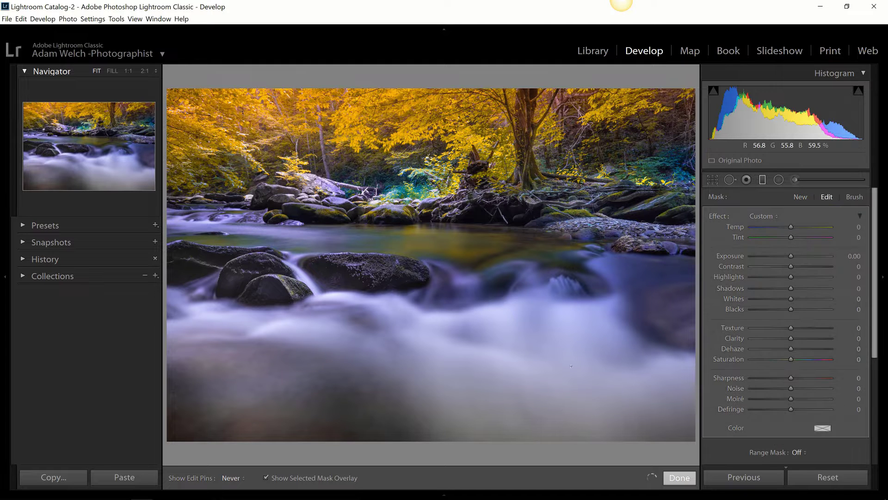
pyautogui.click(241, 477)
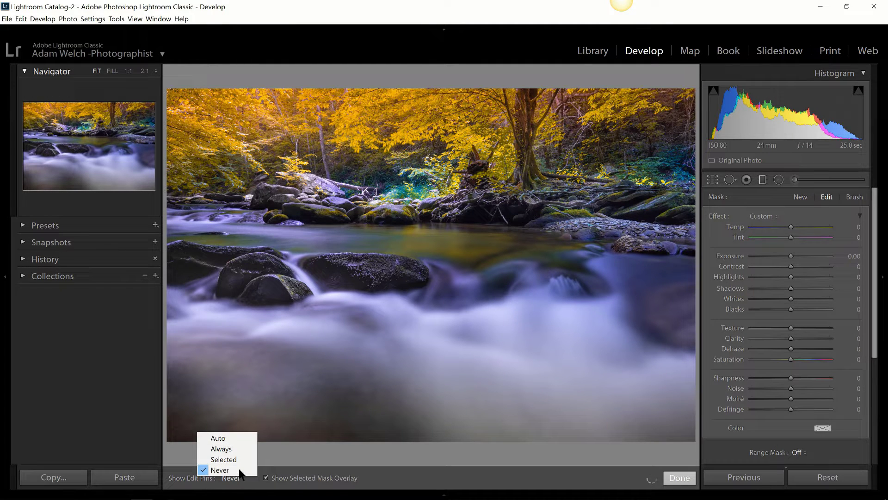
pyautogui.click(234, 438)
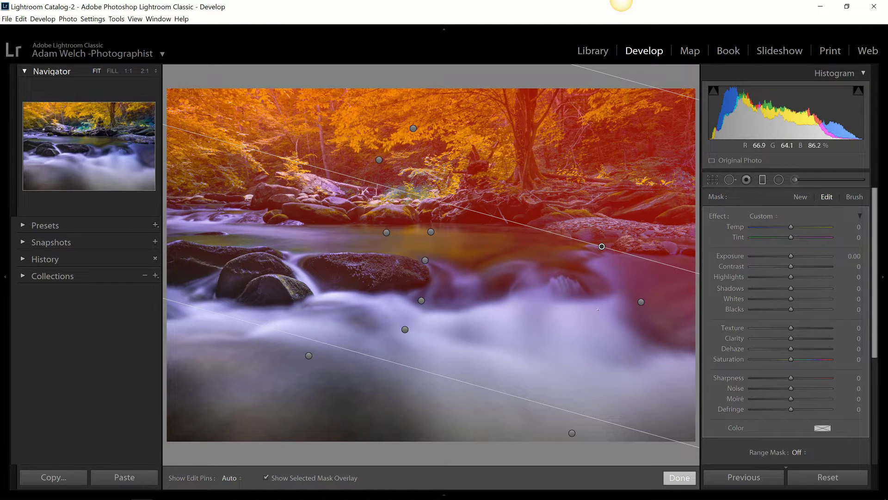
pyautogui.hotkey('ctrl', 'z')
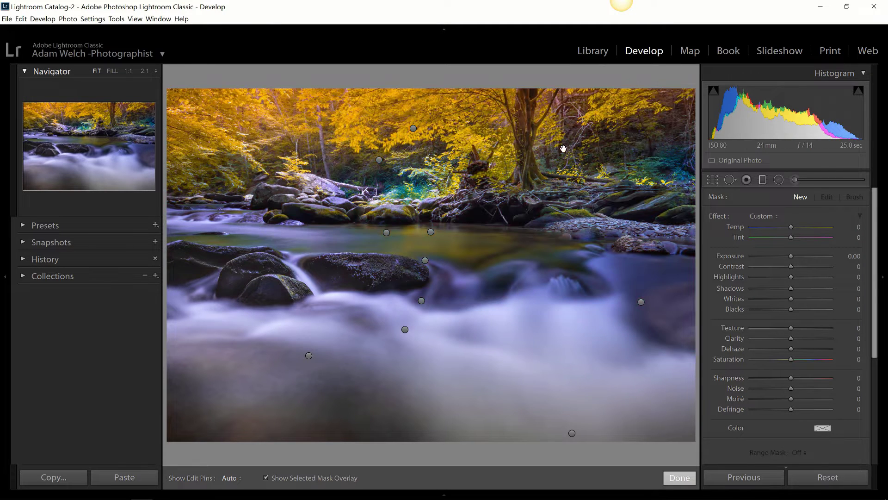
pyautogui.moveTo(533, 334); pyautogui.dragTo(532, 389)
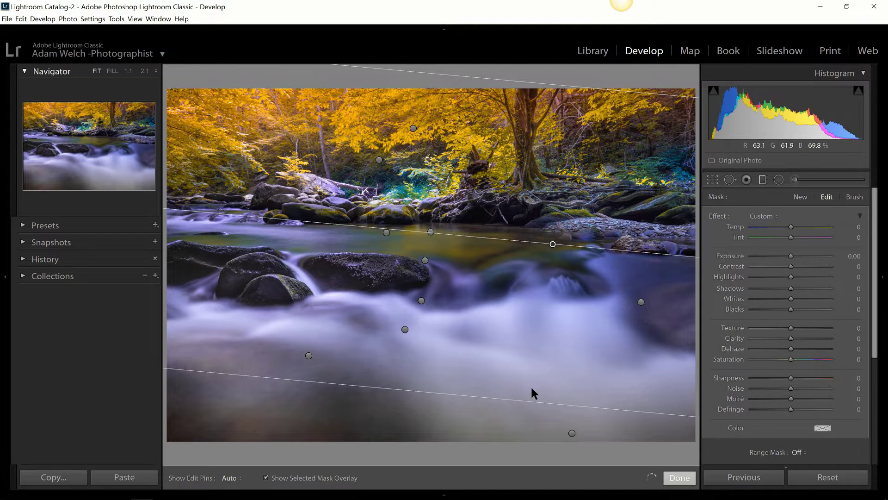
pyautogui.hotkey('ctrl', 'z')
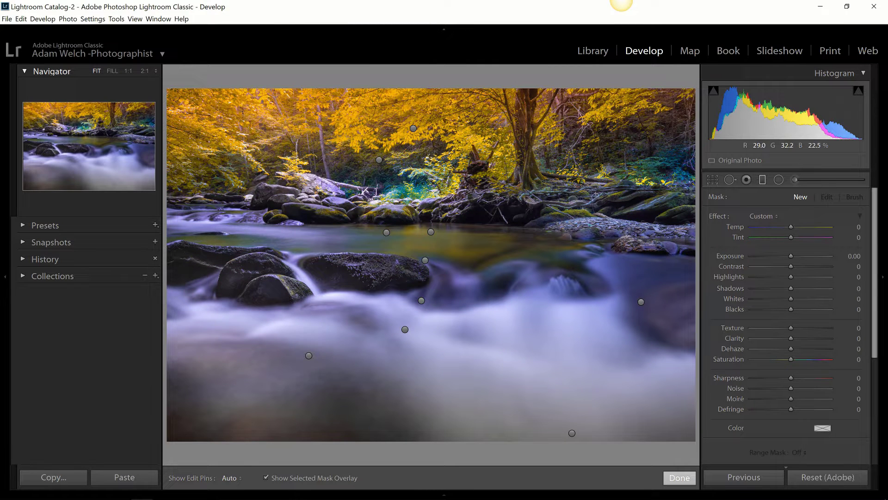
# Step: Draw a level gradient from the photo's top edge down to the white water, with Exposure 2.24 and Contrast 61
pyautogui.moveTo(495, 85); pyautogui.dragTo(502, 281)
pyautogui.moveTo(501, 349); pyautogui.dragTo(342, 403)
pyautogui.moveTo(281, 369); pyautogui.dragTo(334, 213)
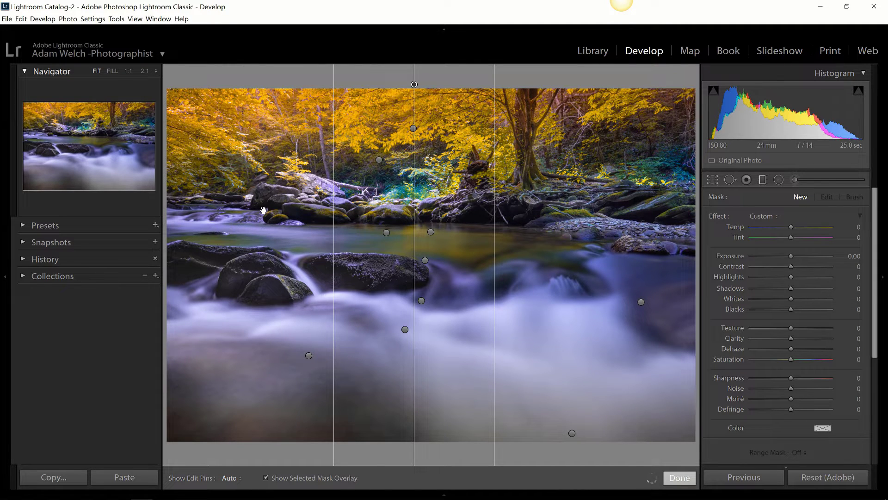
pyautogui.moveTo(264, 211); pyautogui.dragTo(390, 221)
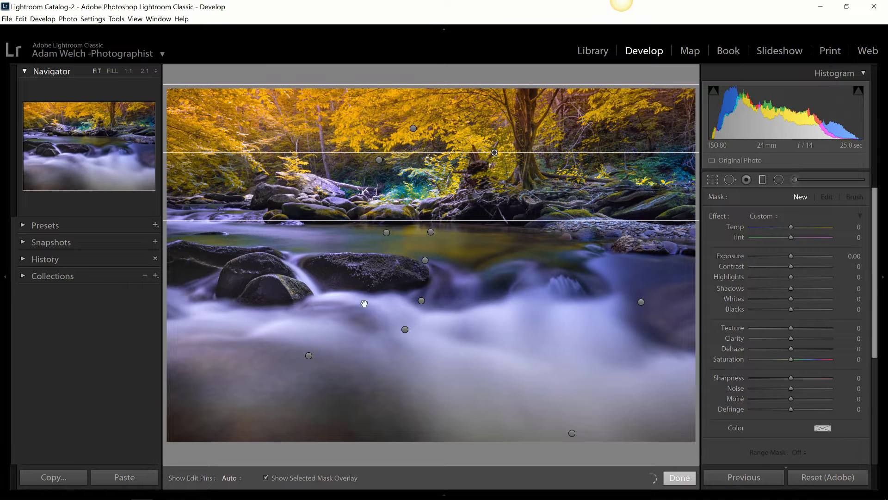
pyautogui.moveTo(364, 303); pyautogui.dragTo(364, 304)
pyautogui.moveTo(793, 254); pyautogui.dragTo(813, 258)
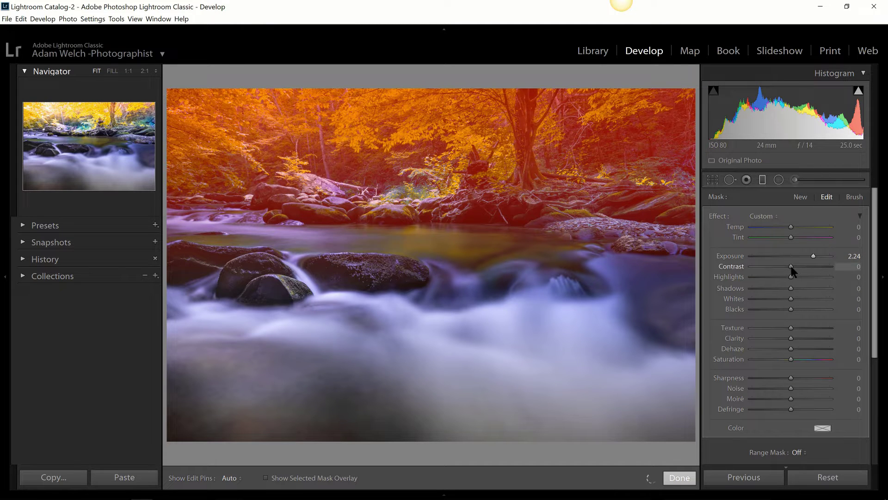
pyautogui.moveTo(792, 266); pyautogui.dragTo(815, 267)
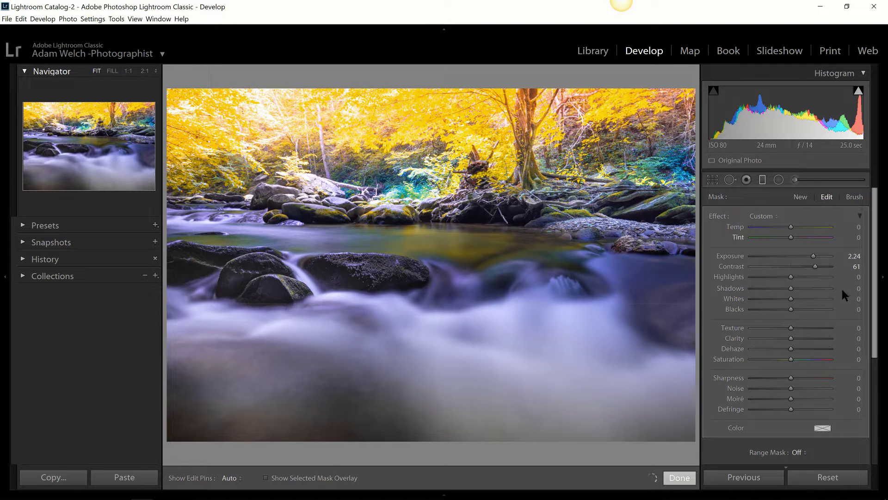
# Step: Switch the gradient to mask brushing at size 15 and show the selected mask overlay
pyautogui.click(853, 197)
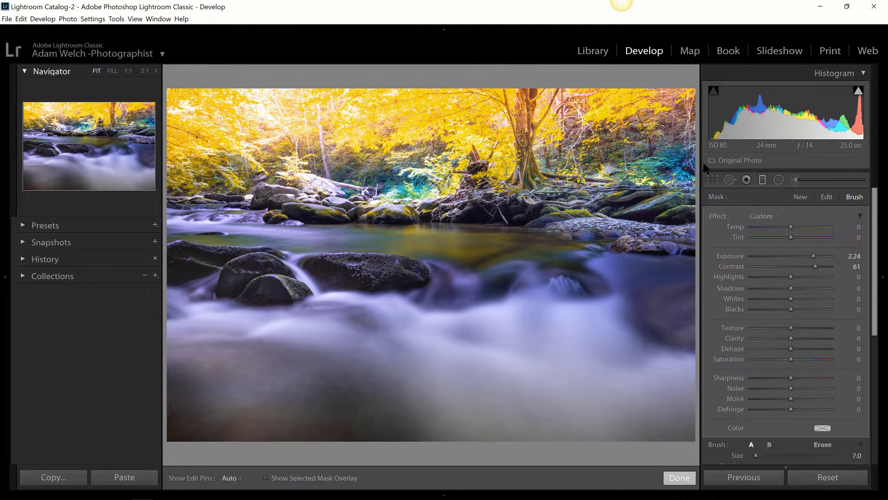
pyautogui.scroll(2, 438, 237)
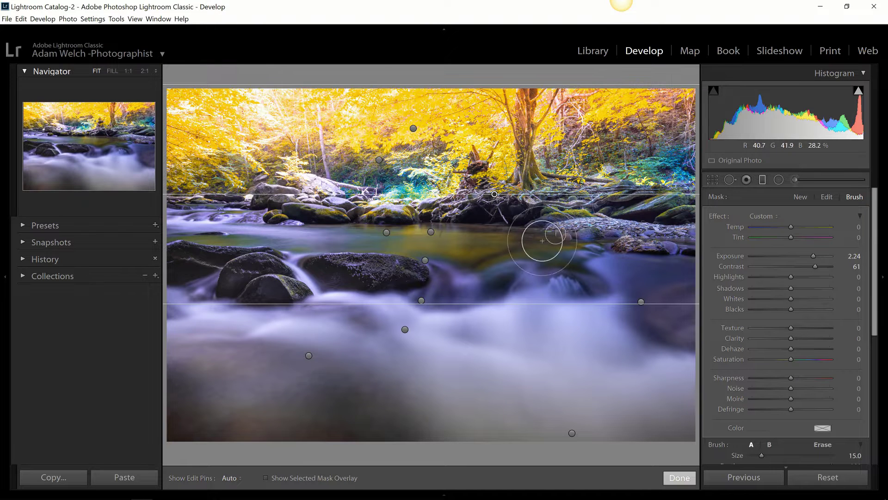
pyautogui.press('h')
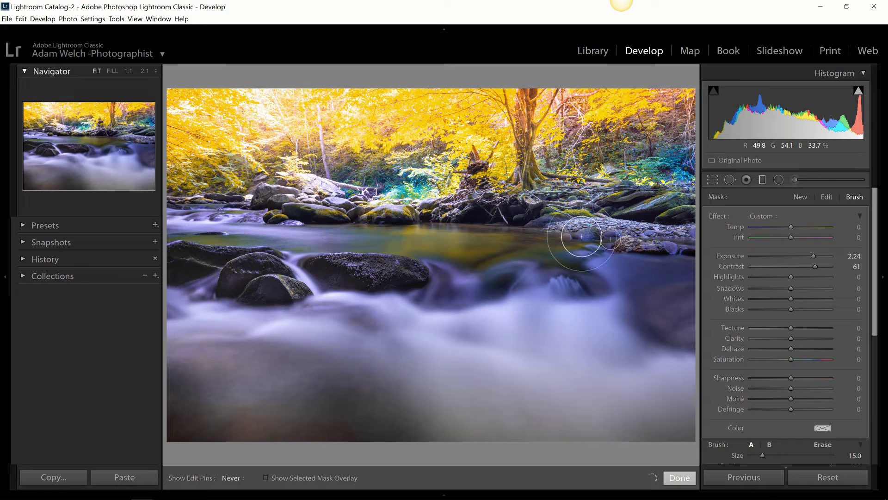
pyautogui.press('h')
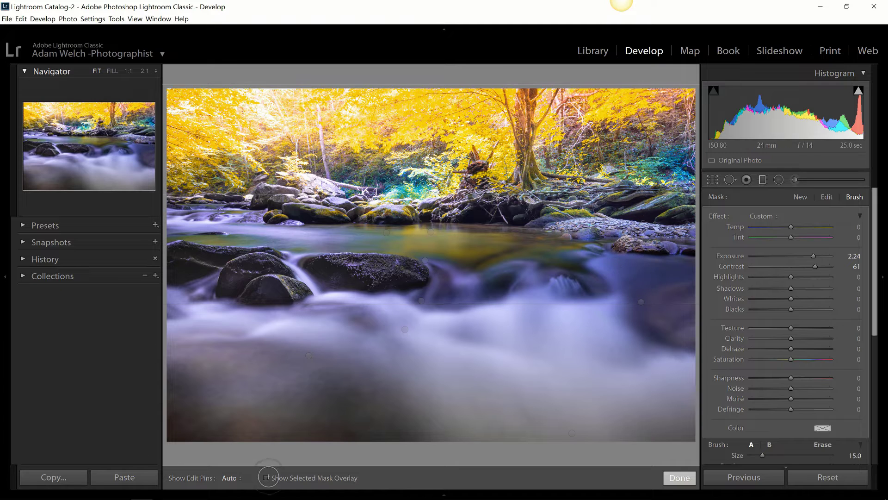
pyautogui.click(266, 477)
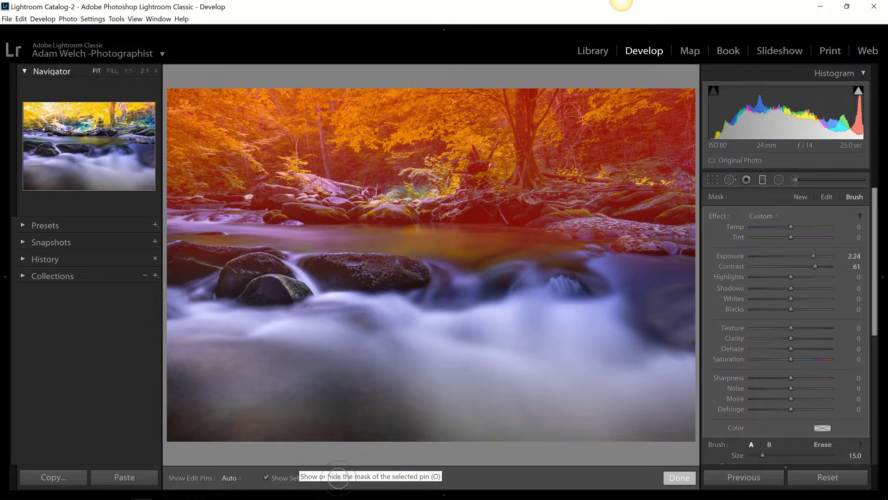
# Step: Erase the gradient mask from the autumn foliage with a size 24 erase brush, and hide the mask overlay
pyautogui.scroll(-3, 874, 236)
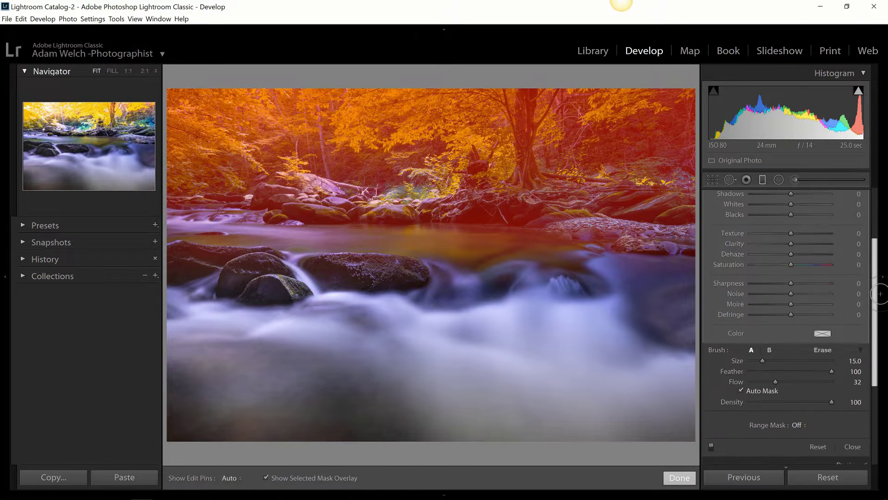
pyautogui.click(817, 348)
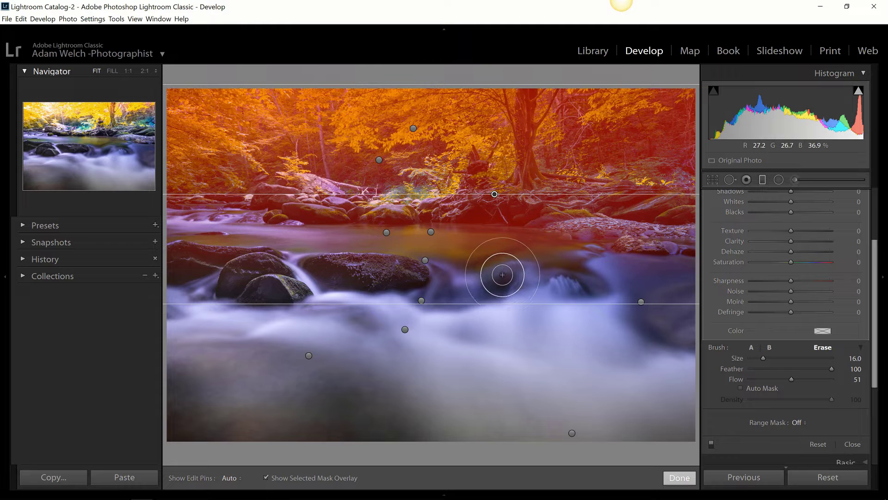
pyautogui.scroll(3, 503, 275)
pyautogui.press('h')
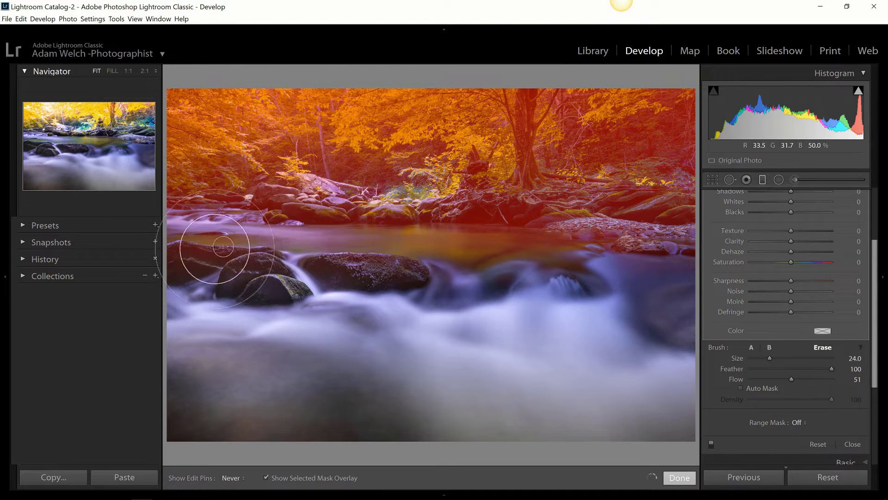
pyautogui.moveTo(233, 223)
pyautogui.mouseDown()
pyautogui.moveTo(224, 207)
pyautogui.moveTo(259, 194)
pyautogui.moveTo(233, 193)
pyautogui.moveTo(208, 158)
pyautogui.mouseUp()
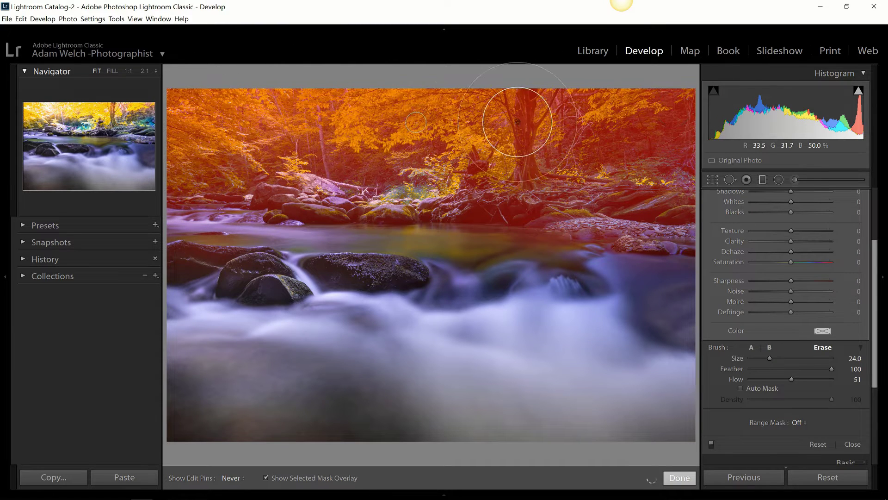
pyautogui.moveTo(545, 167)
pyautogui.mouseDown()
pyautogui.moveTo(532, 147)
pyautogui.moveTo(528, 154)
pyautogui.moveTo(664, 131)
pyautogui.moveTo(631, 136)
pyautogui.moveTo(603, 165)
pyautogui.moveTo(622, 156)
pyautogui.mouseUp()
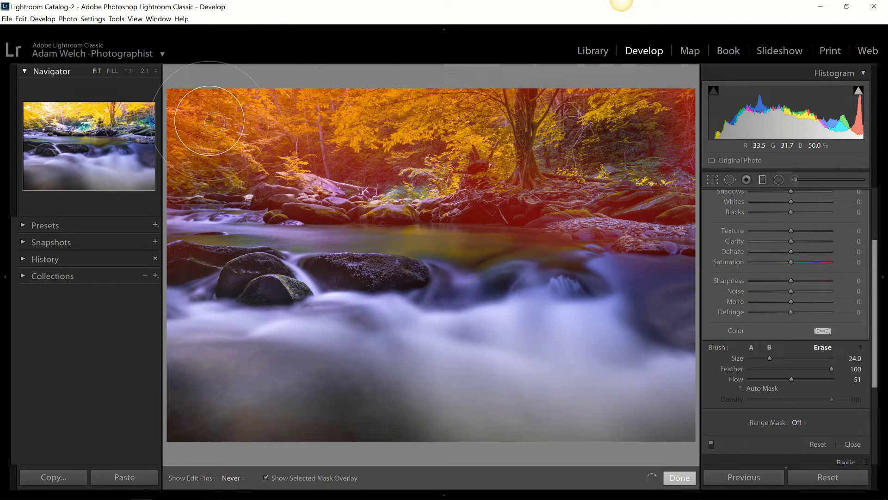
pyautogui.press('h')
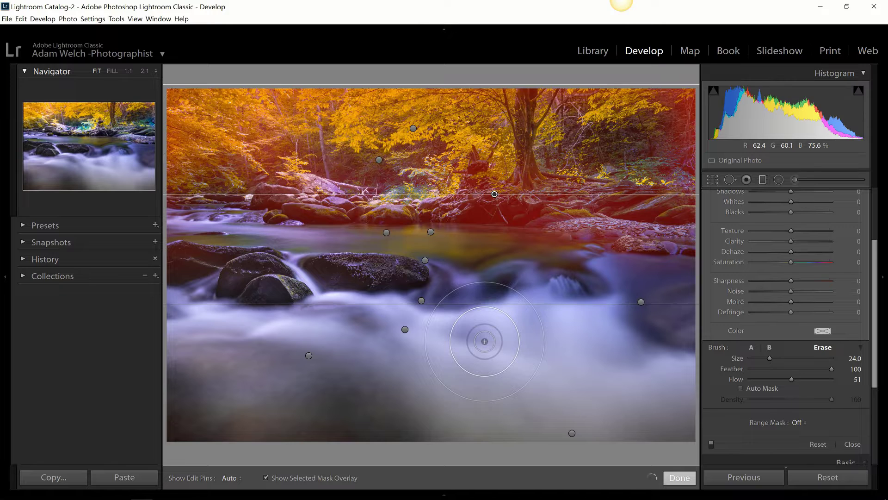
pyautogui.press('o')
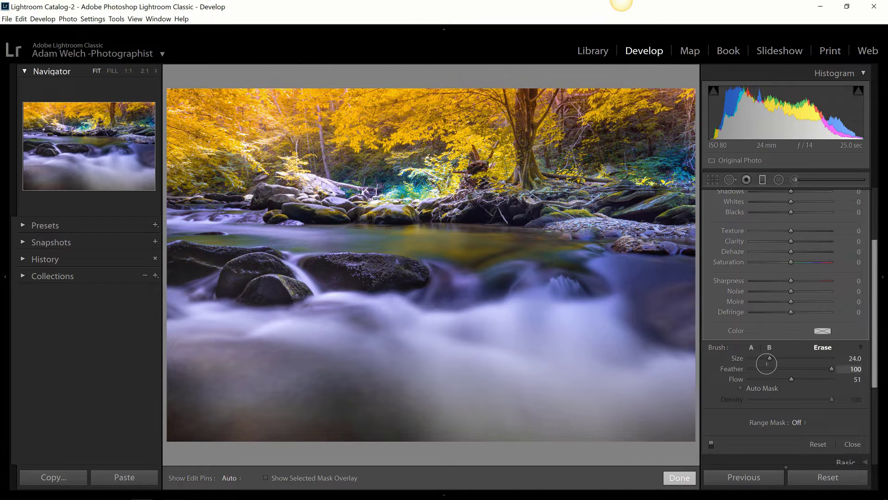
# Step: Try the Color range mask with its color selector, and switch the gradient's Range Mask to Luminance
pyautogui.moveTo(879, 356); pyautogui.dragTo(878, 386)
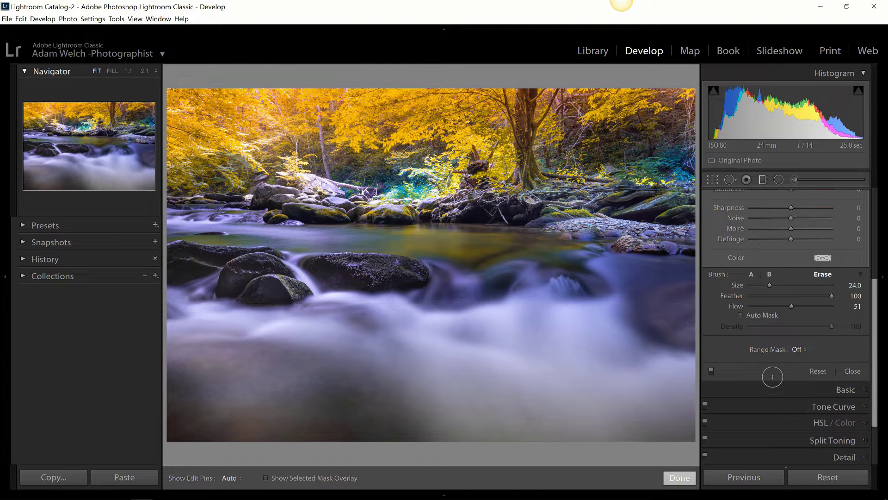
pyautogui.click(804, 350)
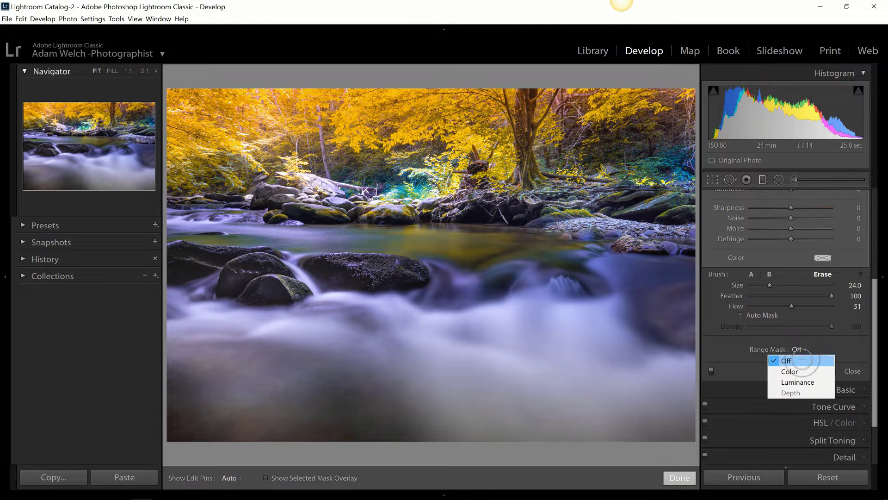
pyautogui.click(793, 371)
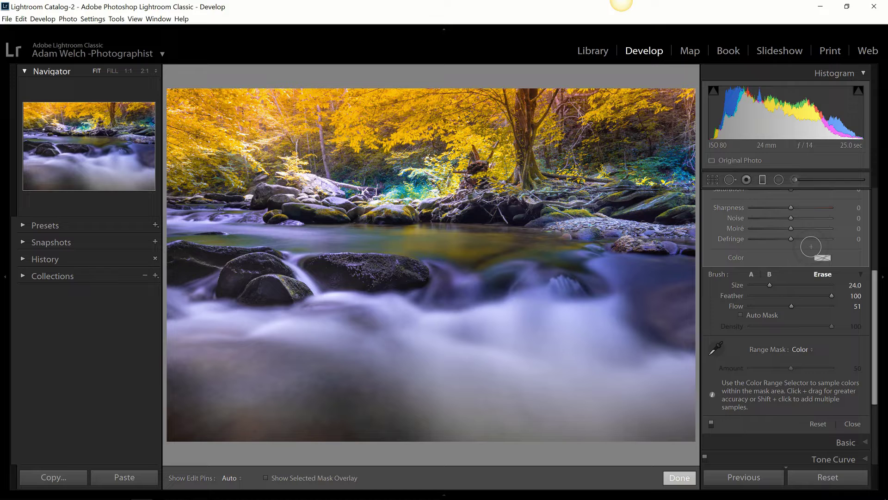
pyautogui.click(716, 347)
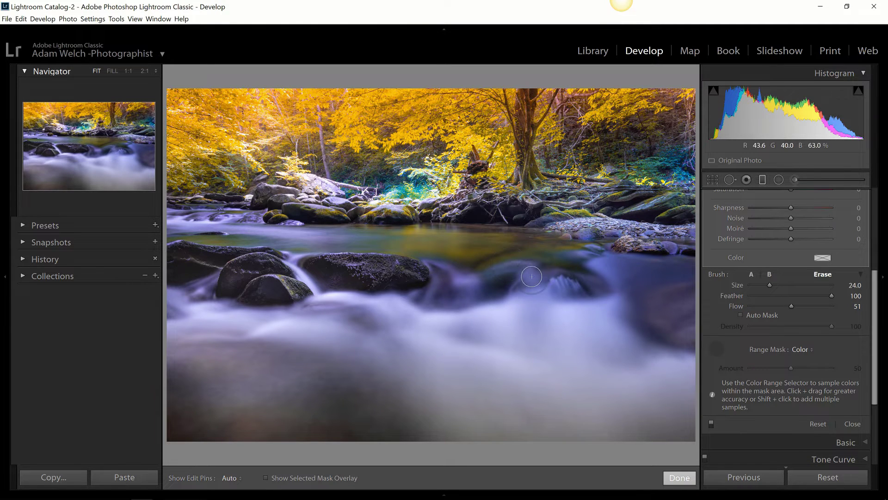
pyautogui.click(808, 348)
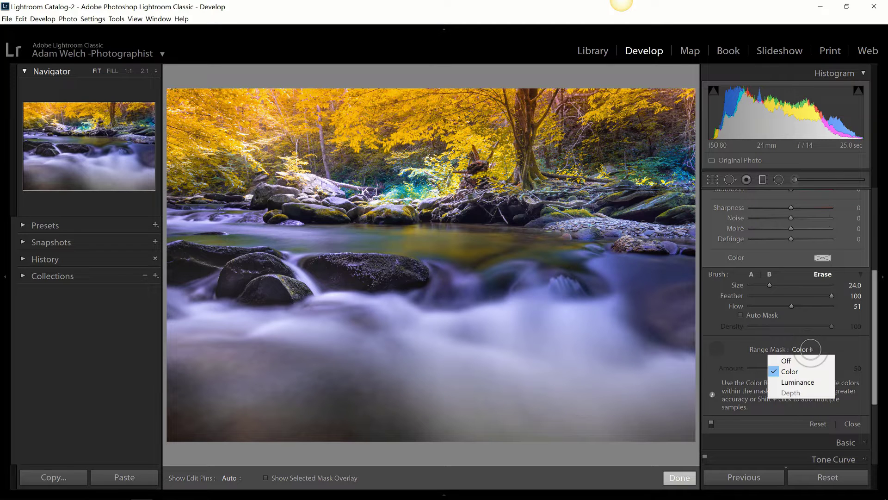
pyautogui.click(793, 380)
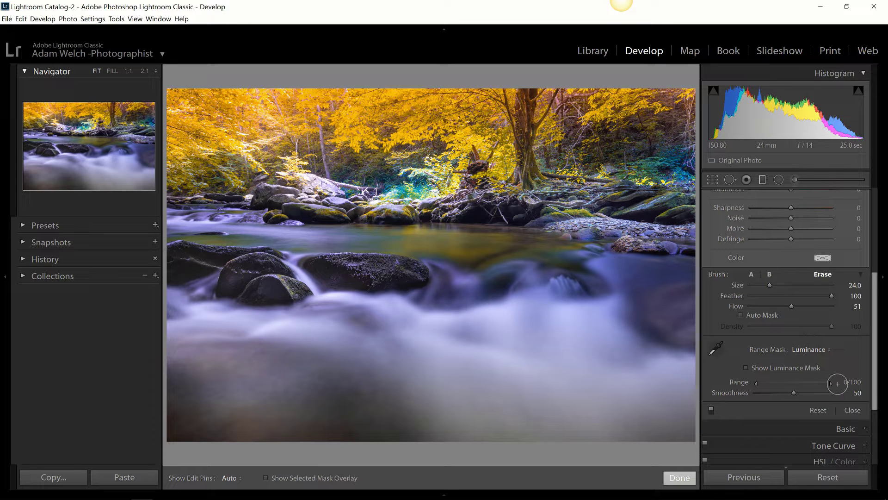
# Step: Narrow the gradient's Luminance range mask to a Range of 31/68 and close the Graduated Filter settings
pyautogui.moveTo(831, 383)
pyautogui.mouseDown()
pyautogui.moveTo(772, 381)
pyautogui.moveTo(831, 383)
pyautogui.mouseUp()
pyautogui.moveTo(757, 382); pyautogui.dragTo(807, 383)
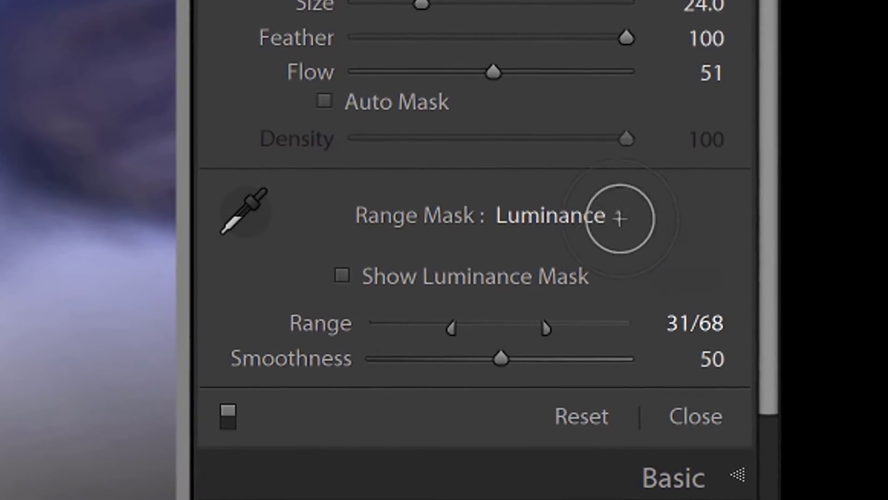
pyautogui.click(678, 253)
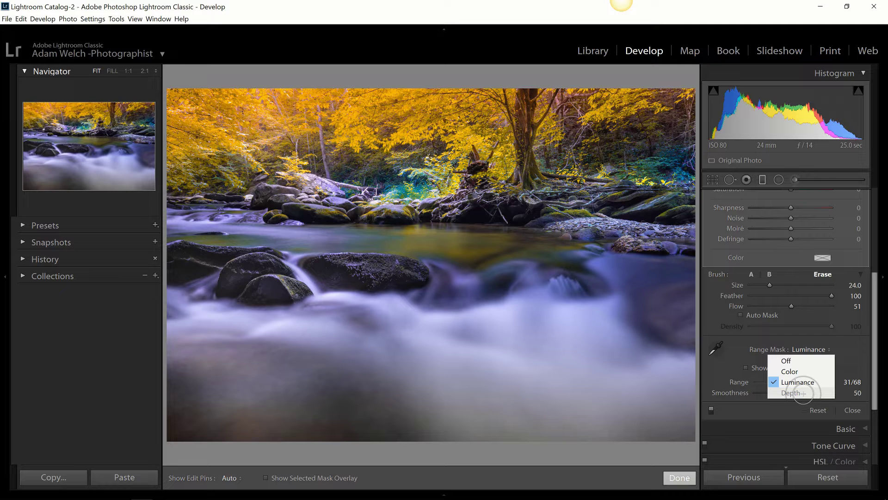
pyautogui.click(795, 180)
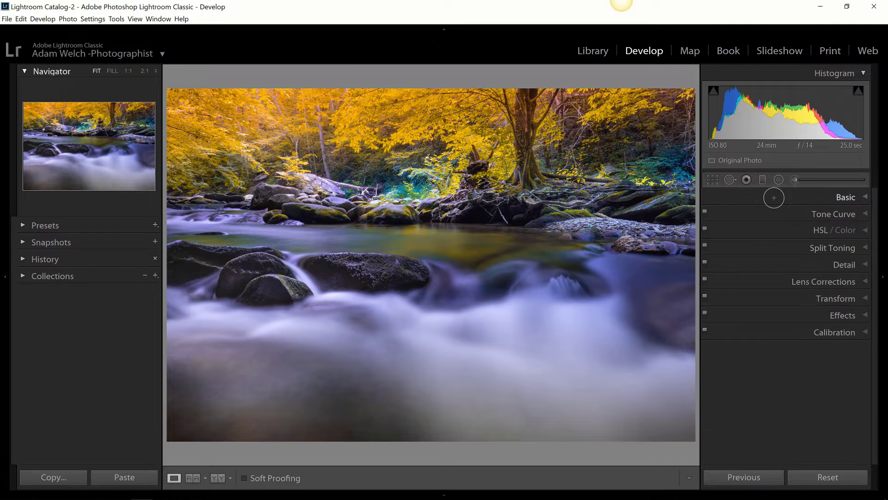
# Step: Reopen the Graduated Filter and select existing gradient pins one by one, ending with the one in the white water that has Clarity 53
pyautogui.click(763, 179)
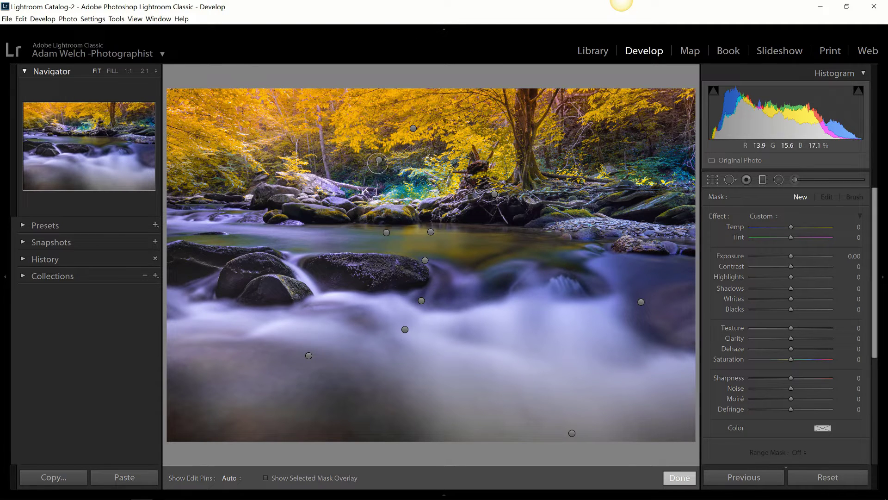
pyautogui.click(378, 160)
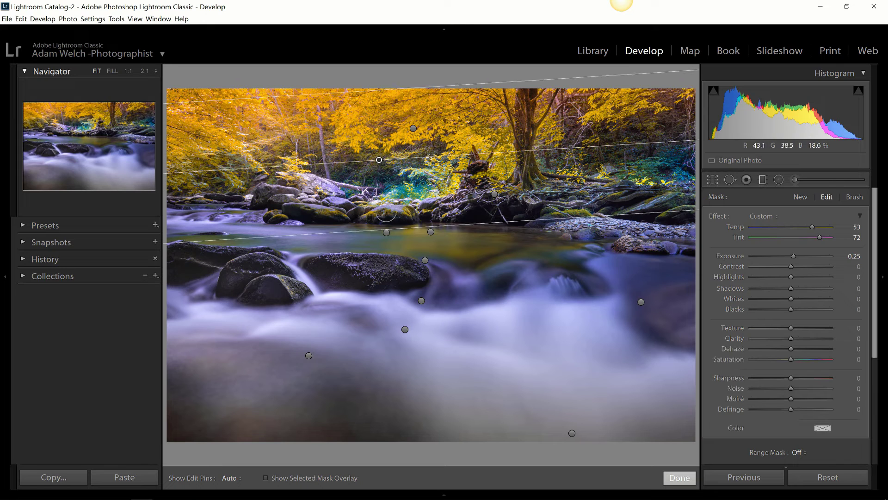
pyautogui.click(387, 232)
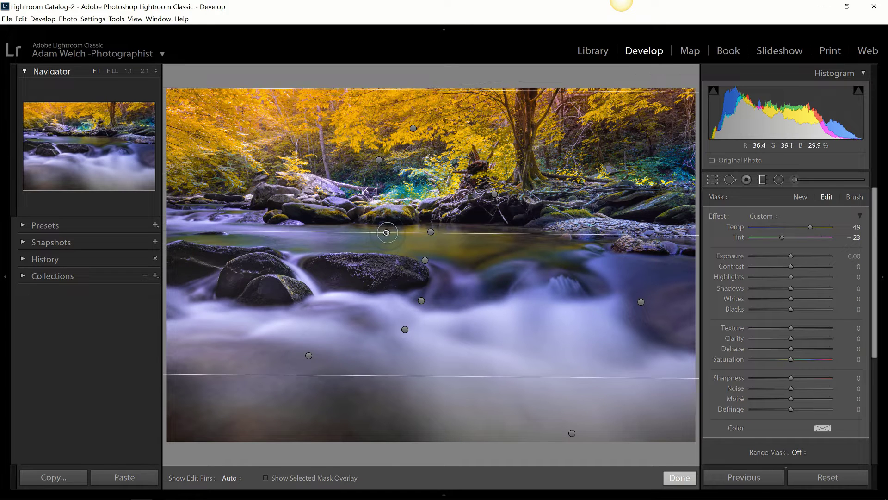
pyautogui.click(430, 232)
pyautogui.click(425, 260)
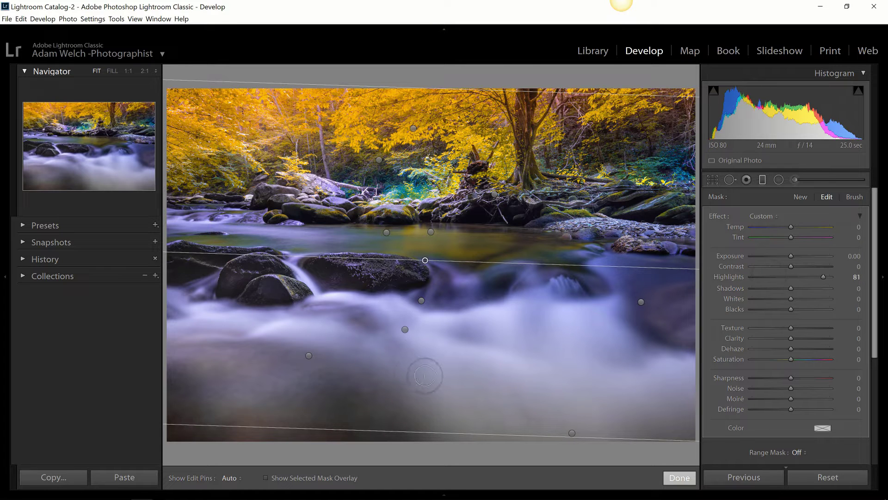
pyautogui.click(405, 329)
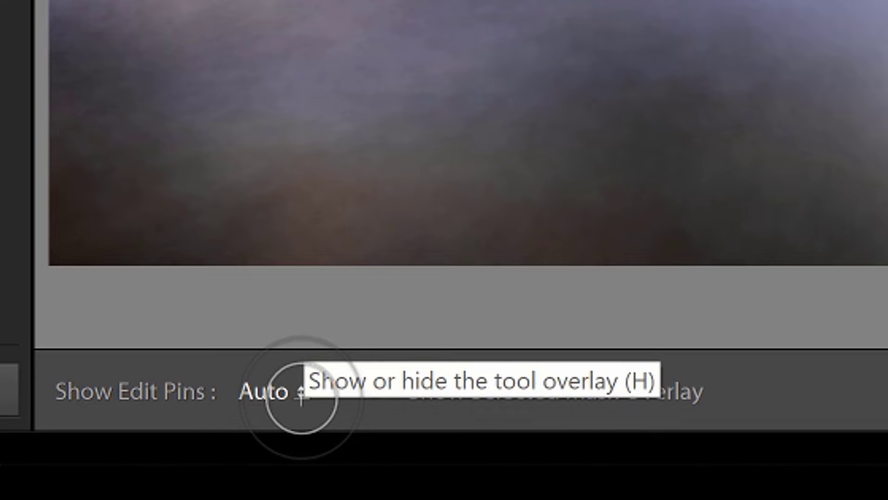
# Step: Review the edit pin display options and set Show Edit Pins to Always
pyautogui.click(302, 393)
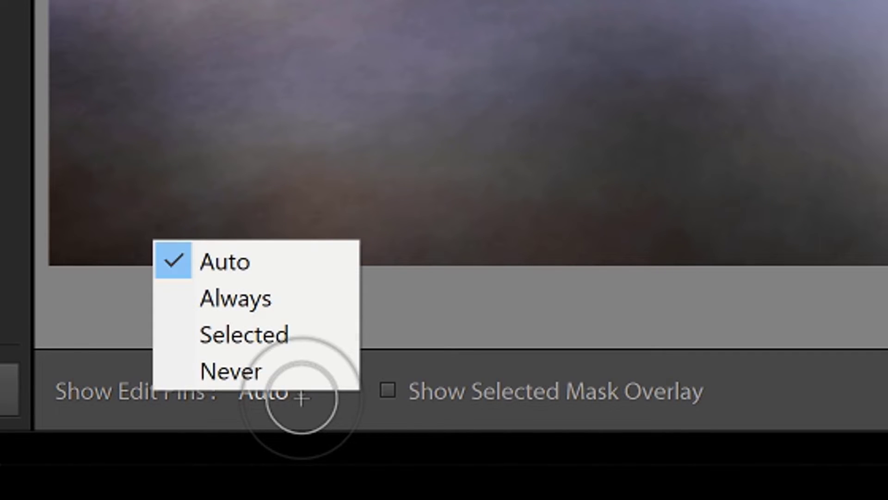
pyautogui.click(299, 397)
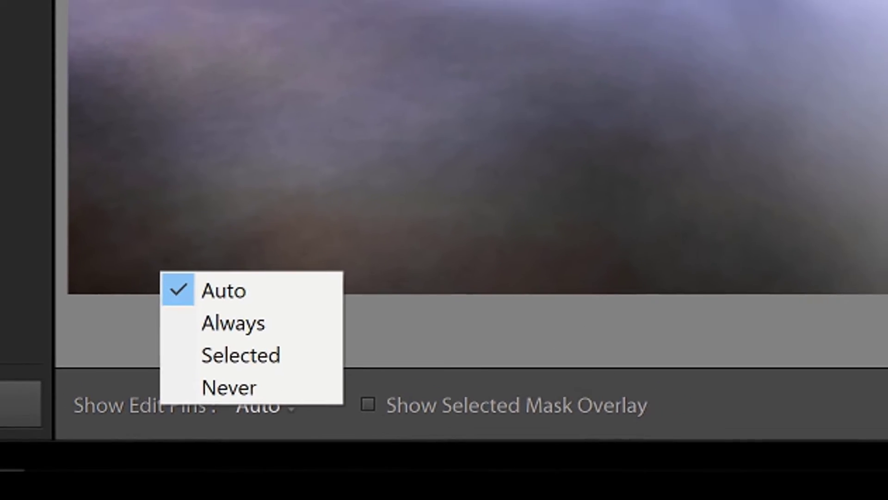
pyautogui.press('Escape')
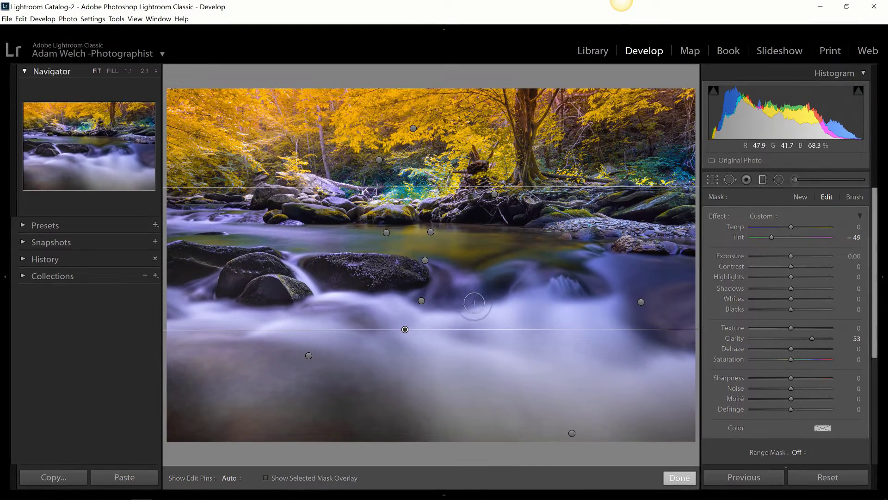
pyautogui.click(234, 477)
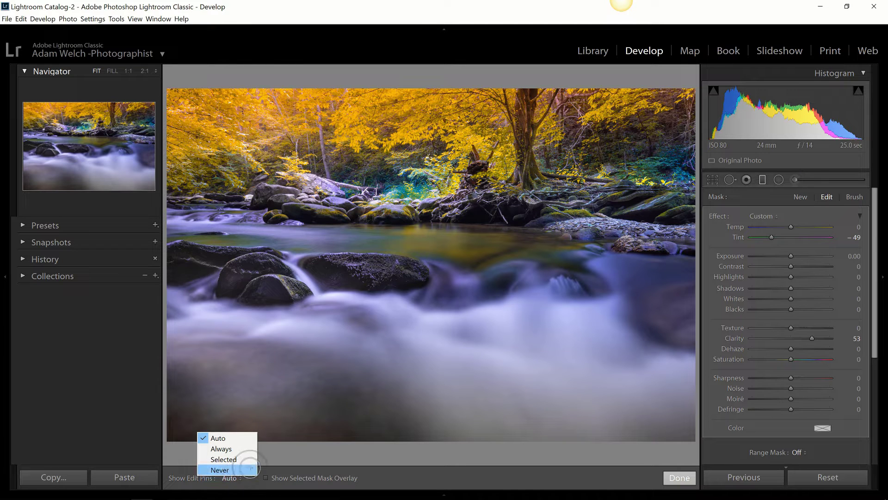
pyautogui.click(222, 448)
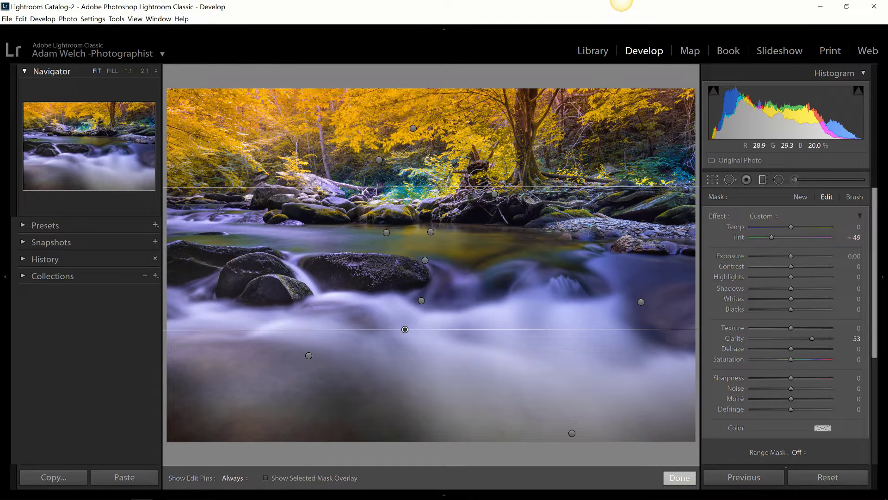
# Step: Set Show Edit Pins to Selected so only the active gradient's pin is displayed
pyautogui.click(233, 478)
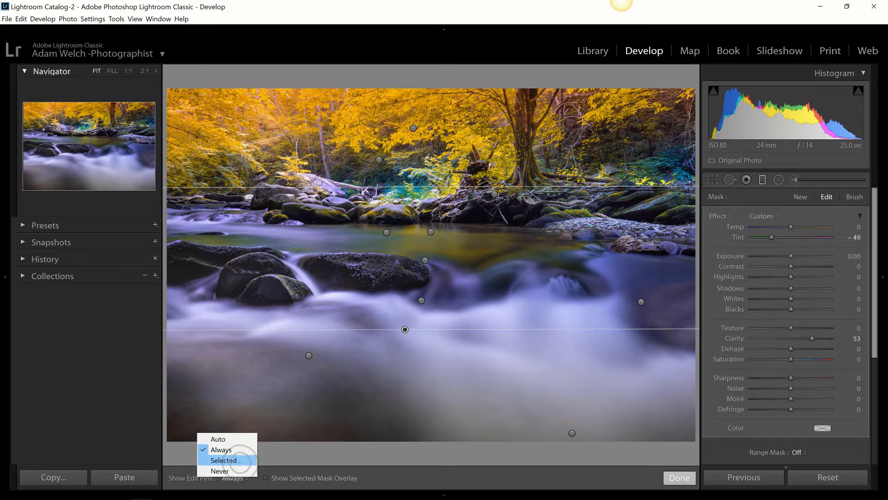
pyautogui.click(224, 460)
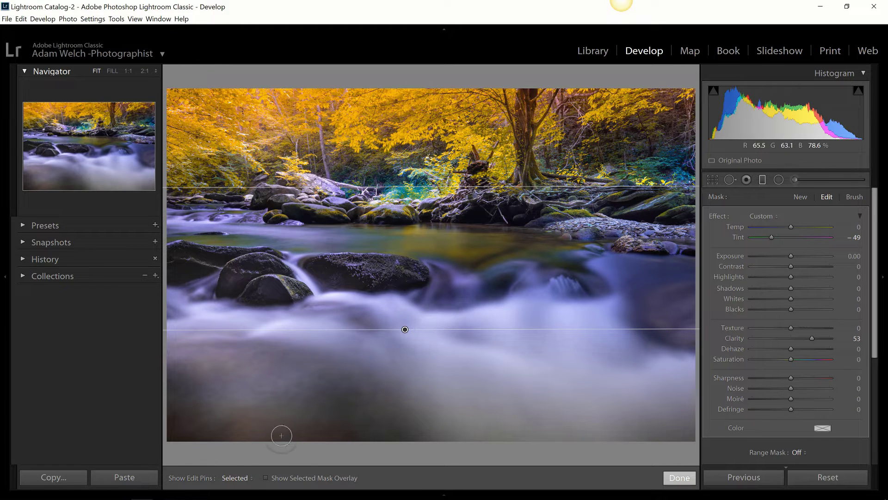
pyautogui.click(244, 476)
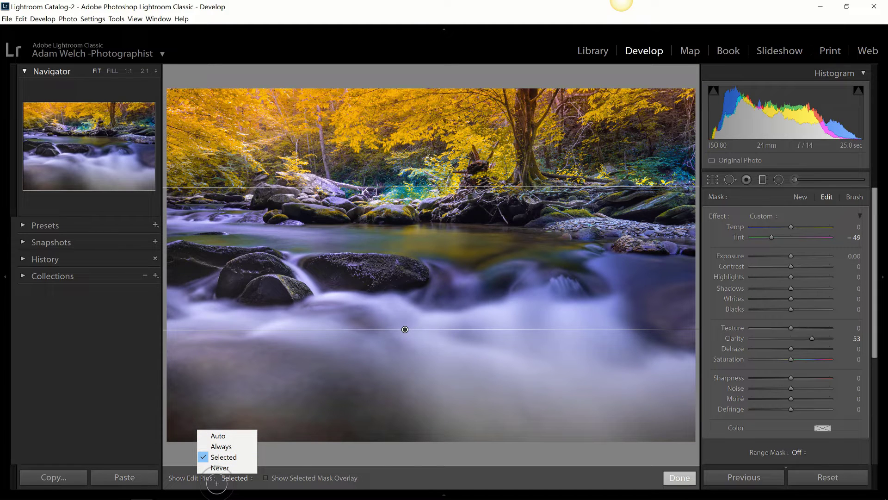
pyautogui.click(217, 484)
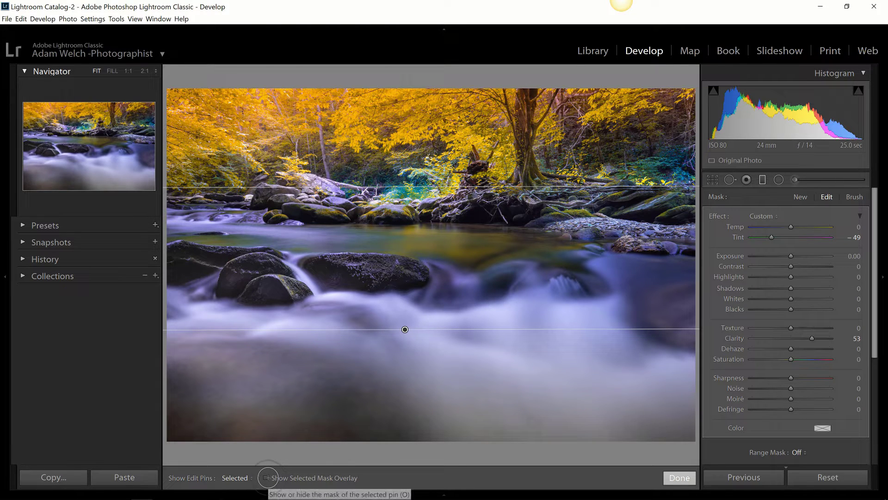
# Step: Show the selected gradient's mask overlay and set the overlay color to White
pyautogui.click(266, 477)
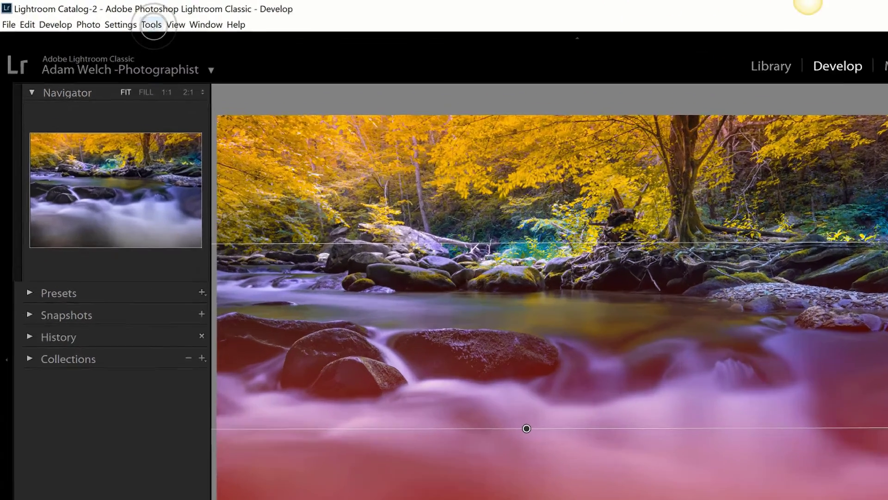
pyautogui.click(114, 18)
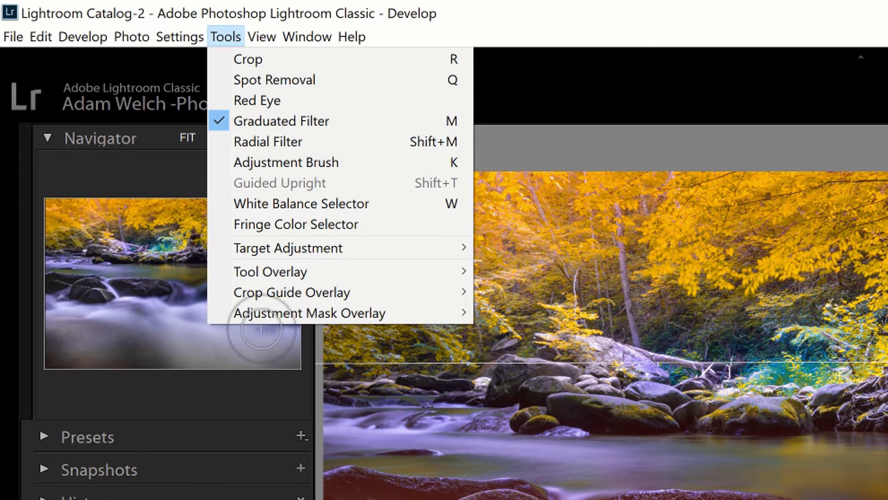
pyautogui.moveTo(323, 311)
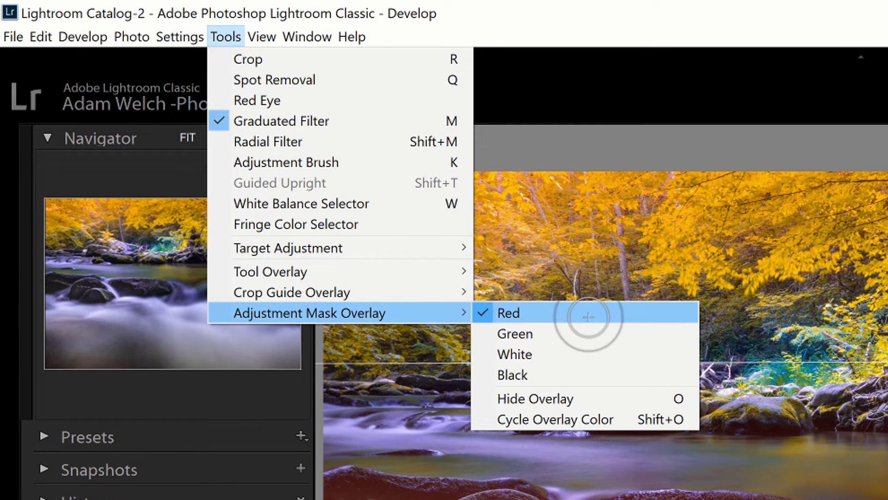
pyautogui.click(575, 353)
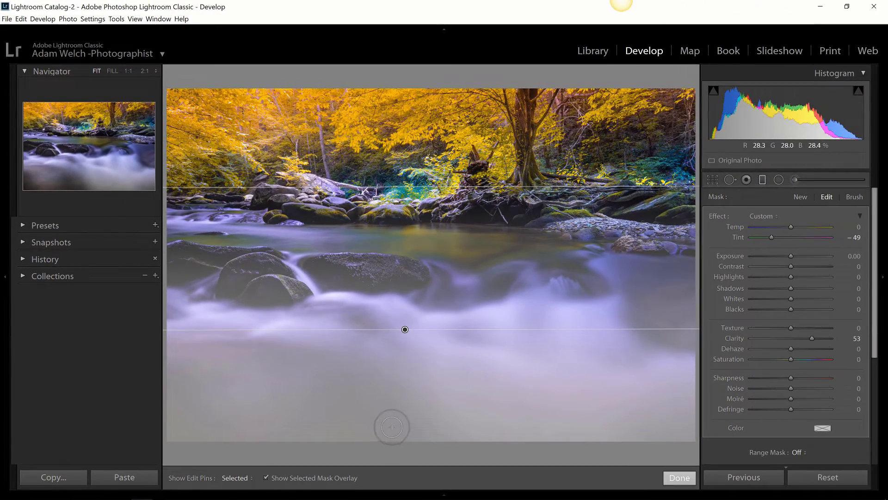
# Step: Cycle the mask overlay color through black and red to green, and finish editing with the Graduated Filter
pyautogui.hotkey('shift', 'o')
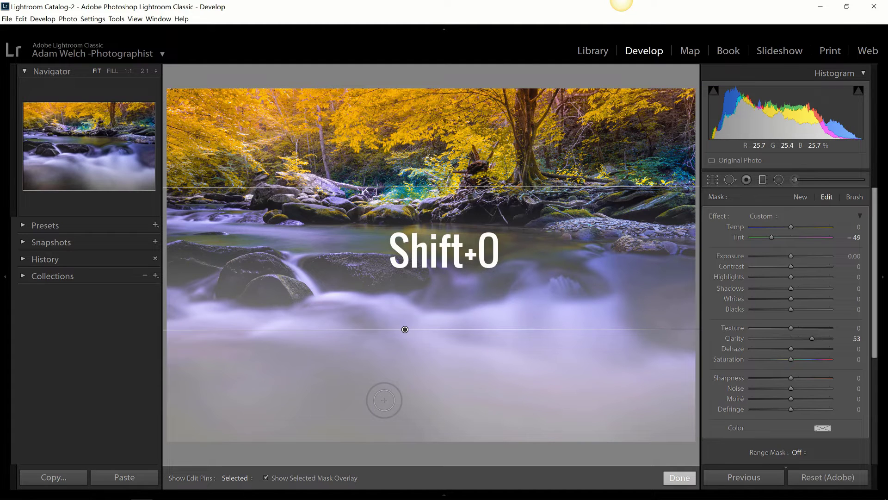
pyautogui.hotkey('shift', 'o')
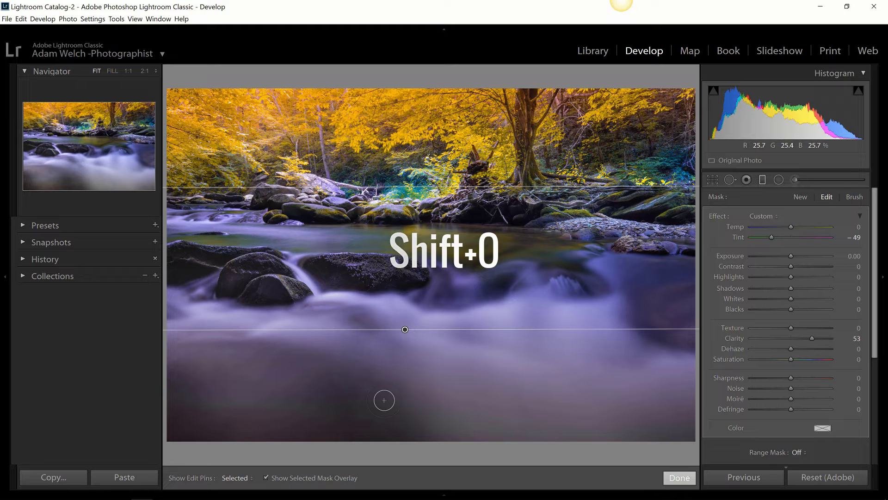
pyautogui.hotkey('shift', 'o')
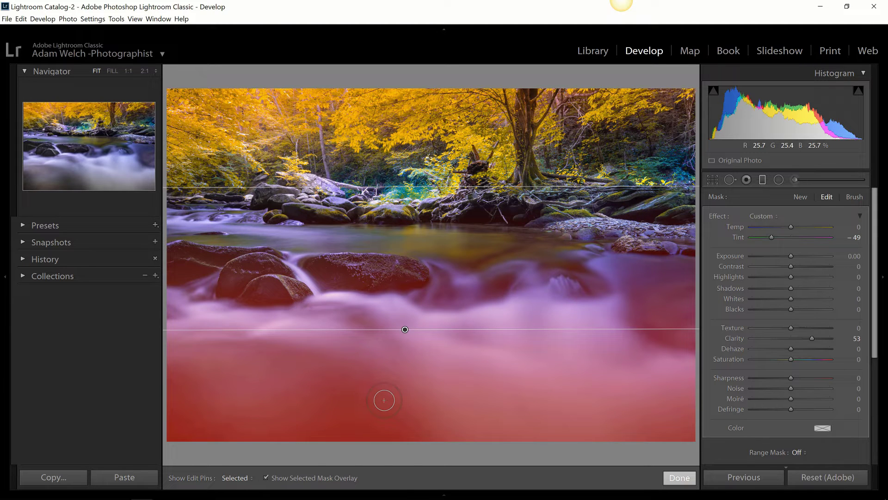
pyautogui.hotkey('shift', 'o')
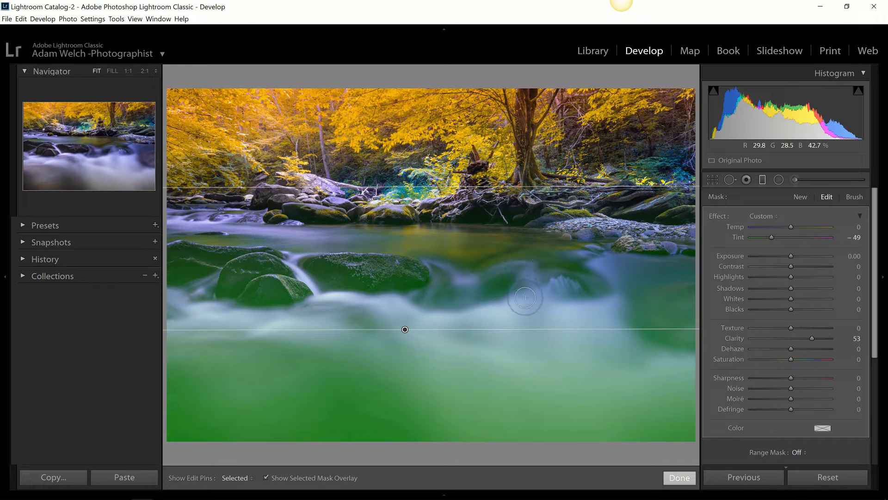
pyautogui.click(679, 477)
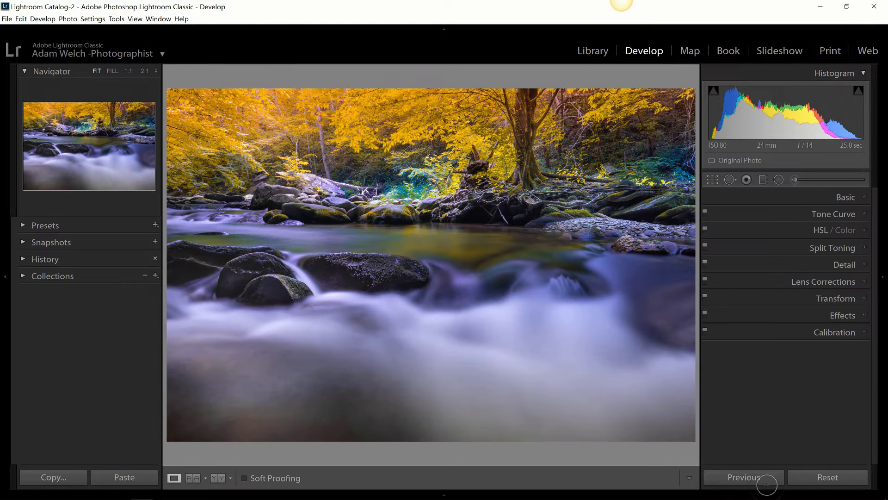
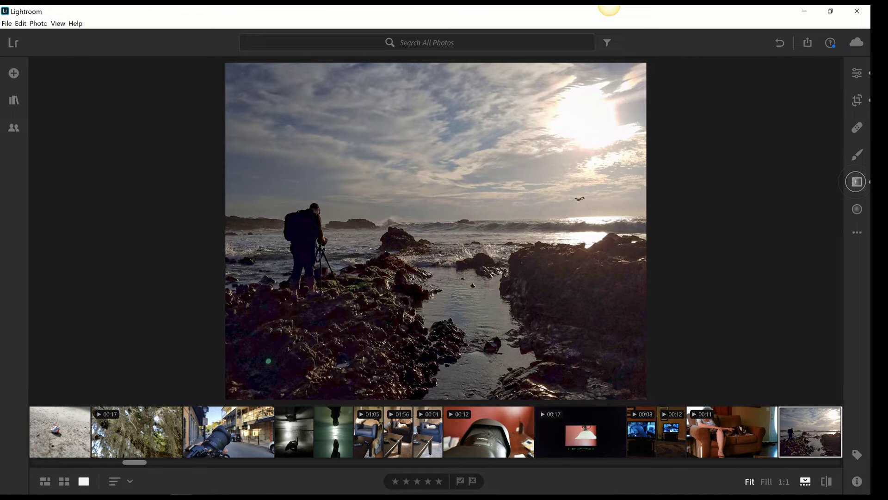
# Step: In the cloud-based Lightroom, draw a level linear gradient from the seascape's top edge to the foreground rocks, and try its brush and eraser modes
pyautogui.press('l')
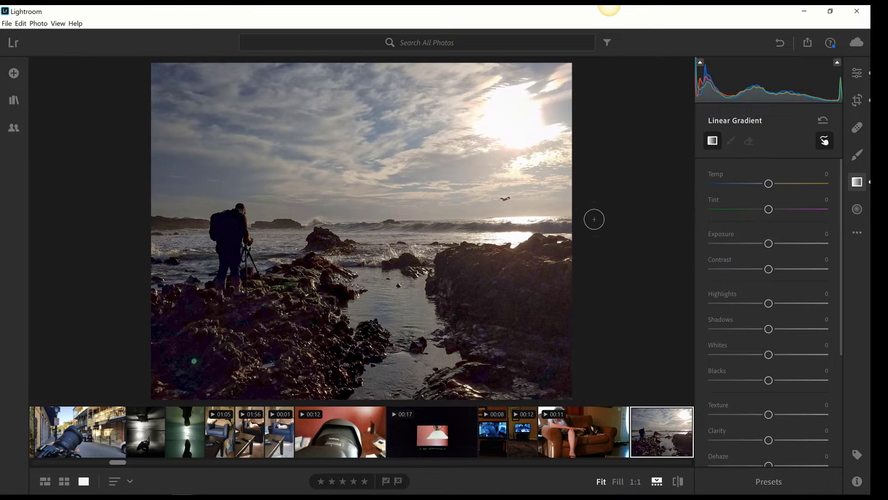
pyautogui.click(370, 202)
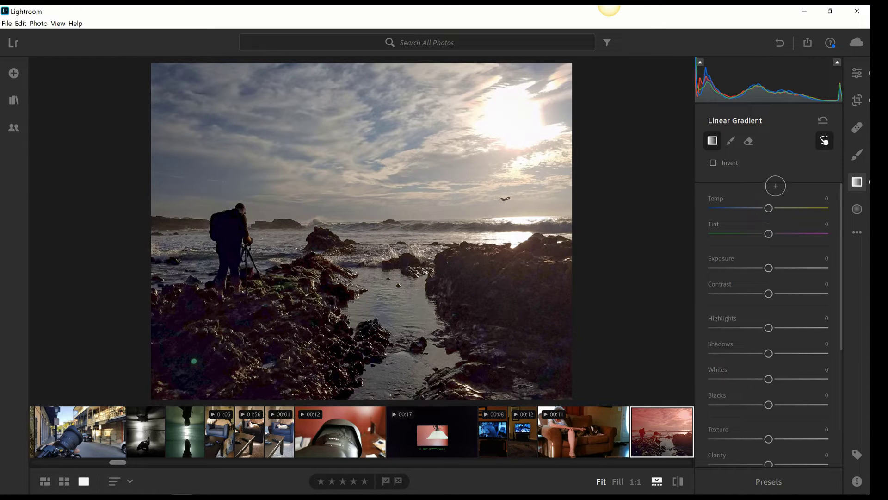
pyautogui.click(730, 142)
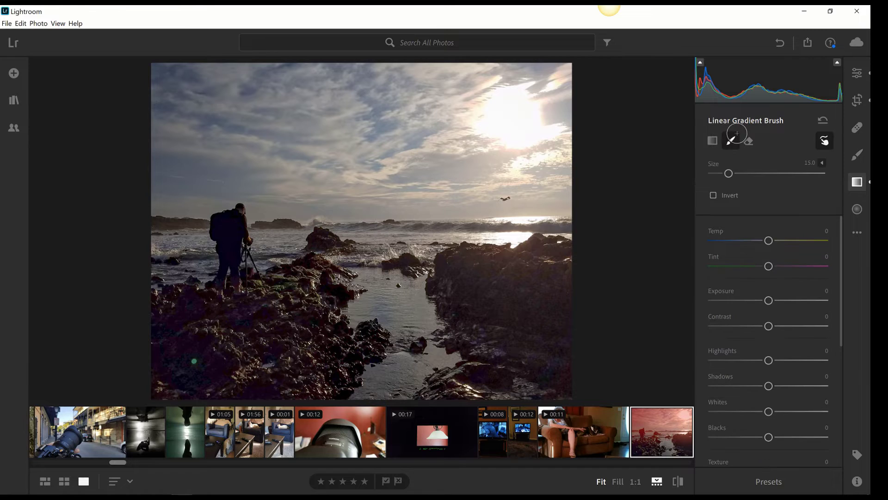
pyautogui.click(750, 141)
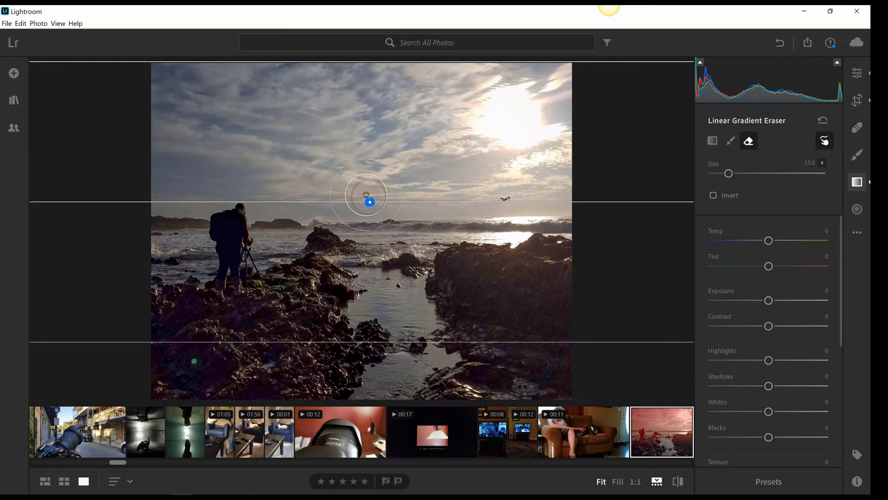
pyautogui.moveTo(370, 202)
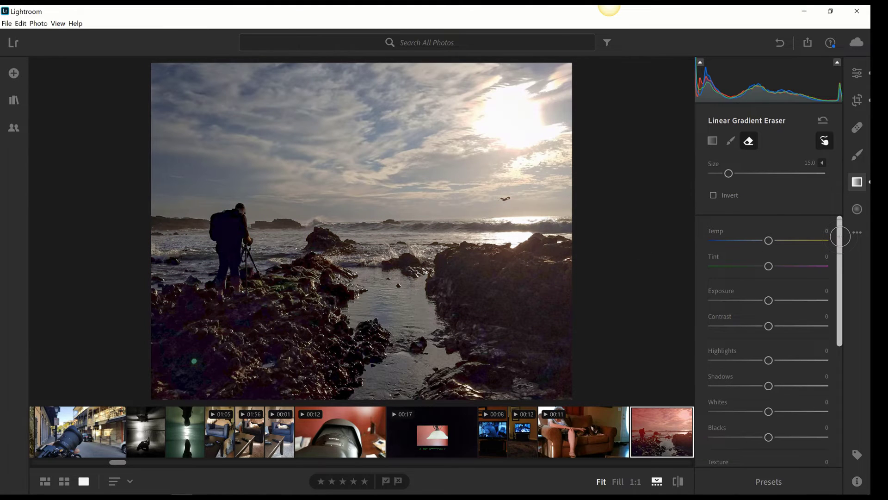
pyautogui.moveTo(840, 236); pyautogui.dragTo(828, 220)
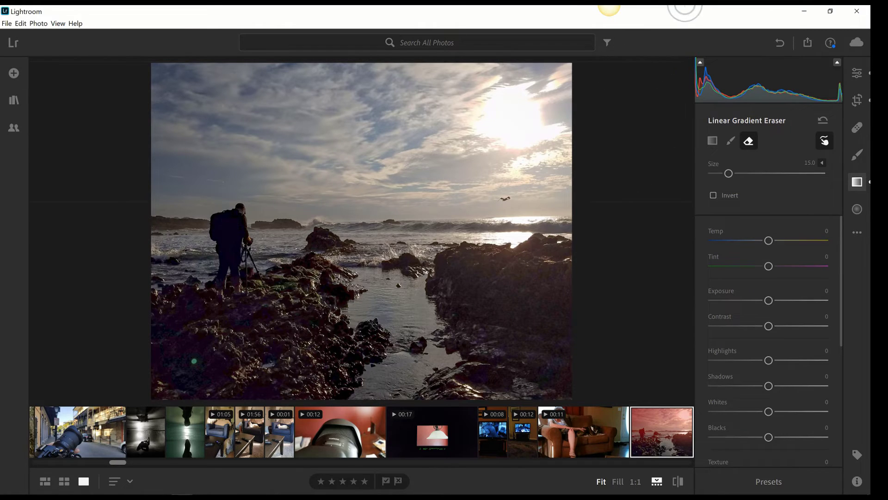
# Step: Switch to Photoshop's Camera Raw window with the beach photo and its Graduated Filter settings
pyautogui.moveTo(609, 11)
pyautogui.moveTo(182, 491)
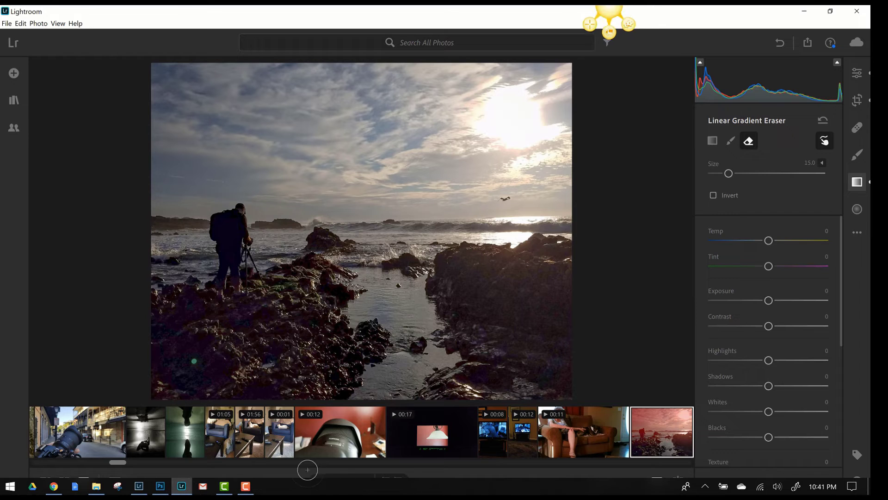
pyautogui.click(182, 486)
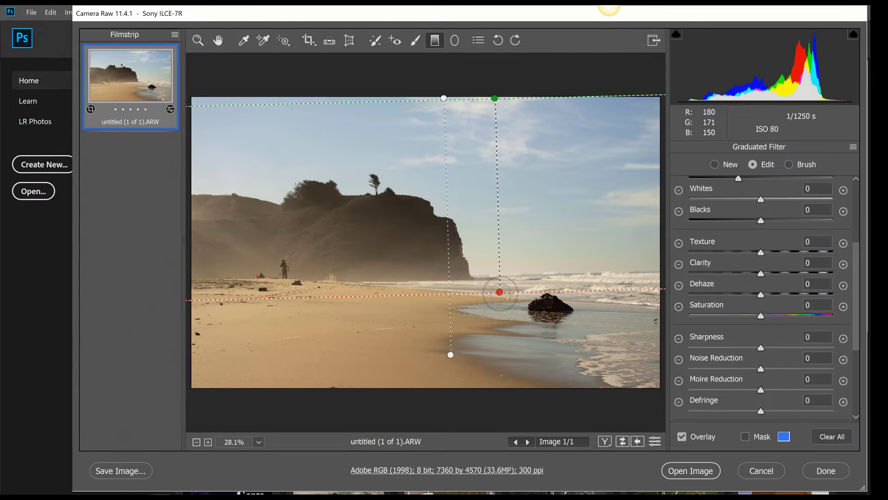
# Step: Delete both existing graduated filters from the beach photo
pyautogui.press('Delete')
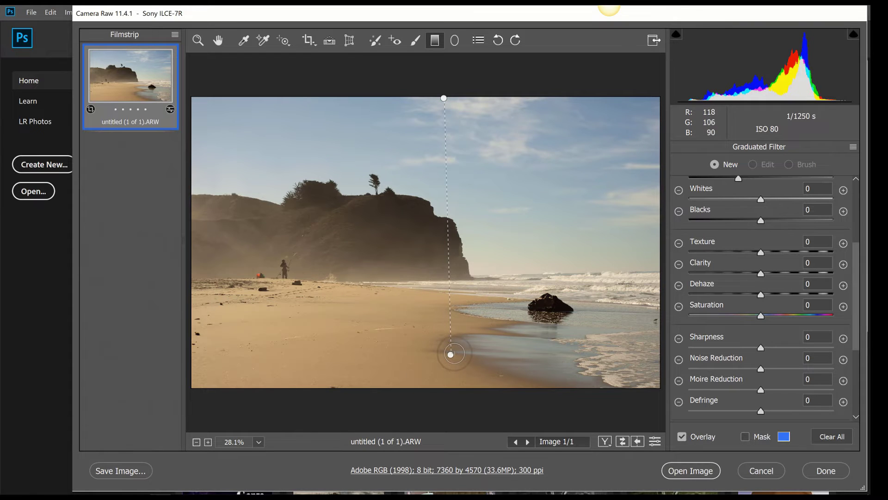
pyautogui.hotkey('ctrl', 'z')
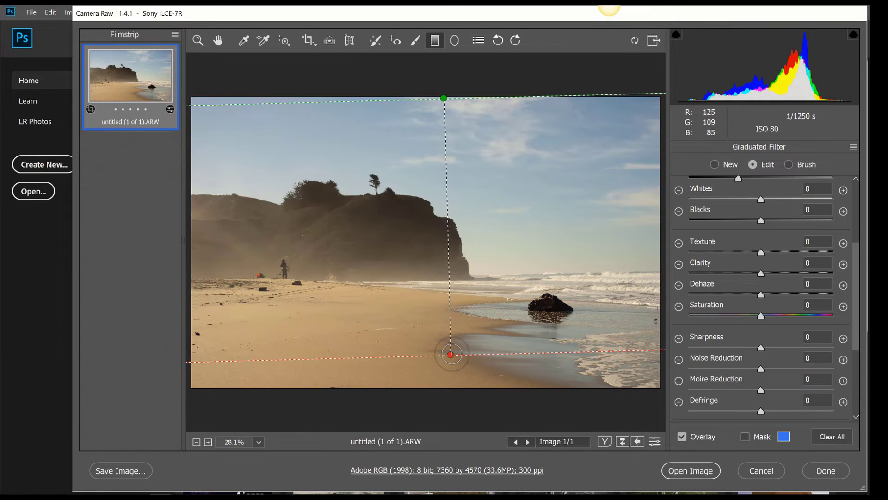
pyautogui.press('Delete')
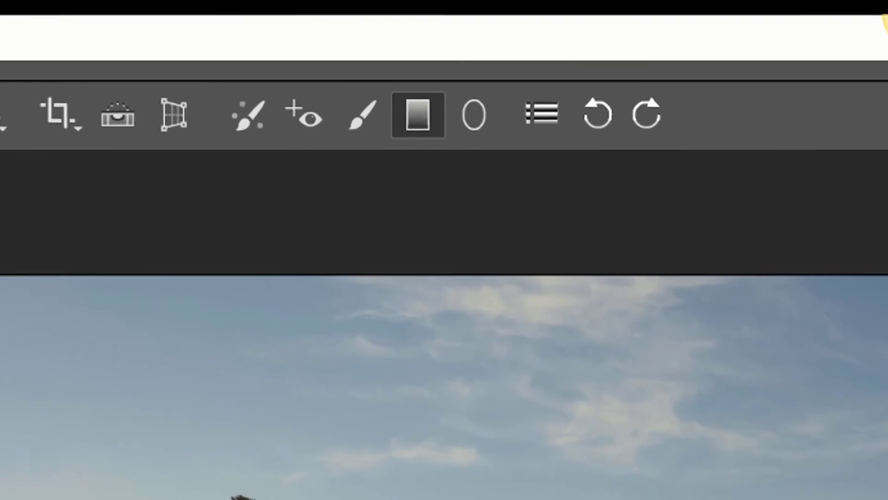
# Step: Draw a new level graduated filter from the beach photo's top edge down to the shoreline
pyautogui.click(426, 133)
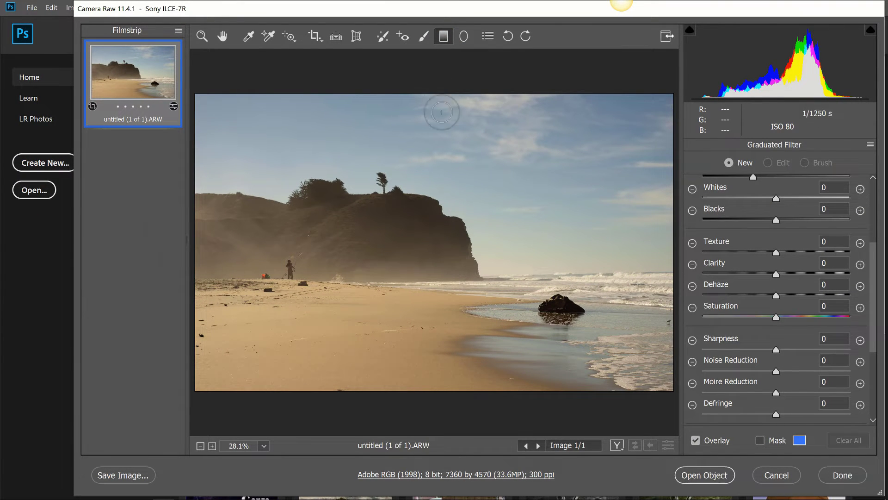
pyautogui.moveTo(437, 92); pyautogui.dragTo(456, 297)
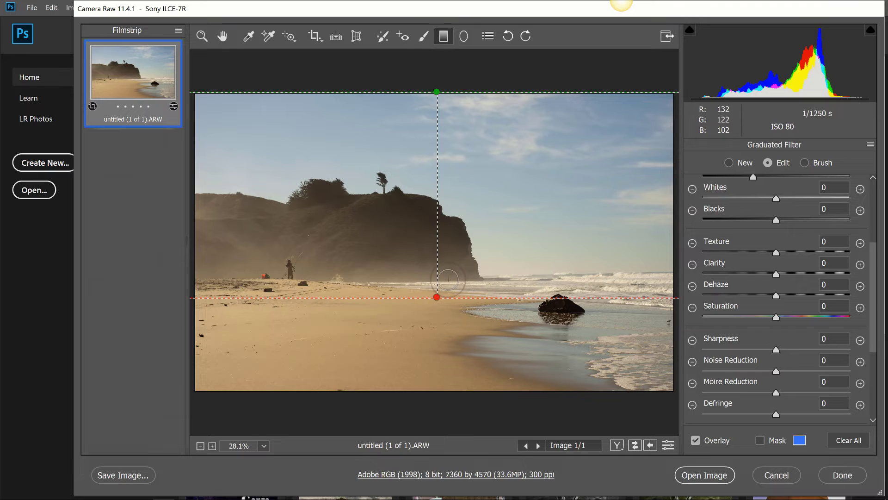
pyautogui.press('shift')
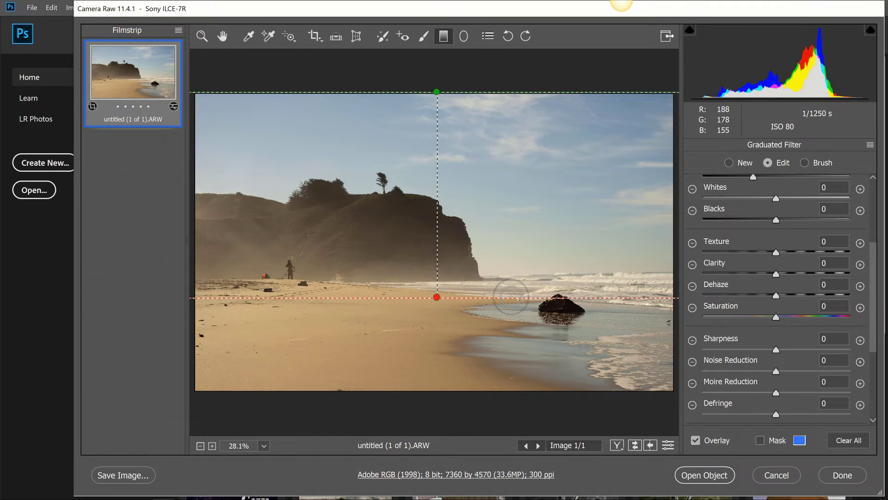
# Step: Try tilting the gradient by its lower boundary line, and extend its end point to the photo's bottom edge
pyautogui.moveTo(510, 296); pyautogui.dragTo(504, 319)
pyautogui.moveTo(451, 327); pyautogui.dragTo(592, 305)
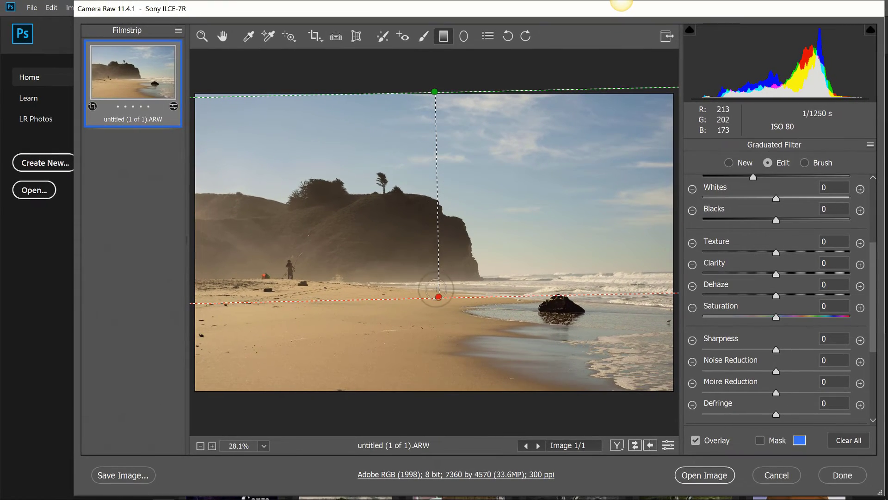
pyautogui.moveTo(439, 297); pyautogui.dragTo(433, 390)
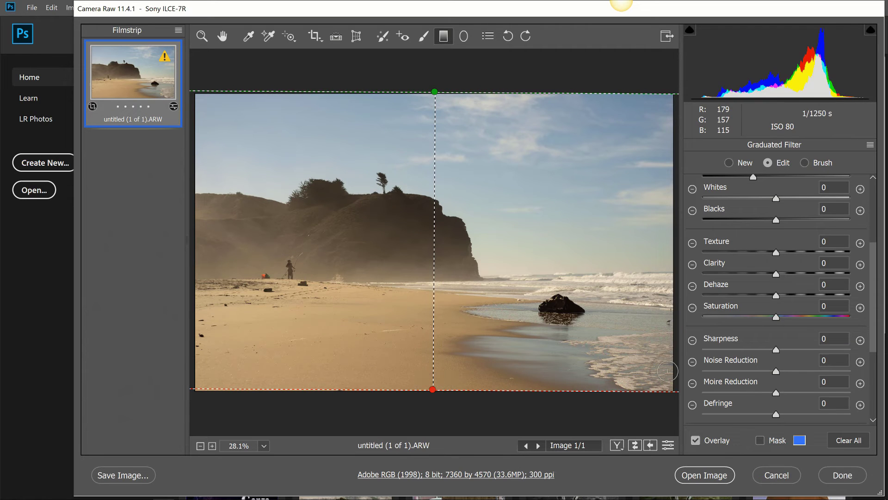
# Step: Raise the graduated filter's Exposure to +2.10
pyautogui.scroll(2, 791, 224)
pyautogui.scroll(3, 790, 224)
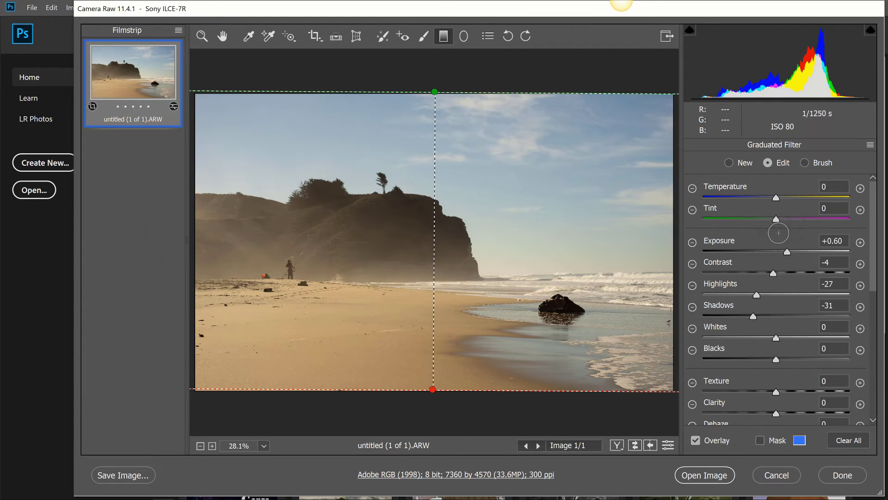
pyautogui.moveTo(787, 253); pyautogui.dragTo(814, 253)
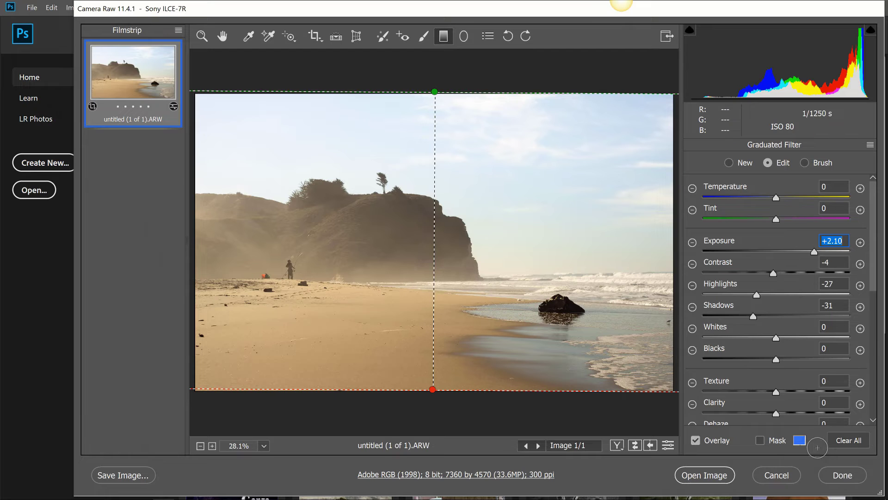
# Step: Toggle the visibility of the gradient's guide overlay and leave it hidden
pyautogui.click(696, 441)
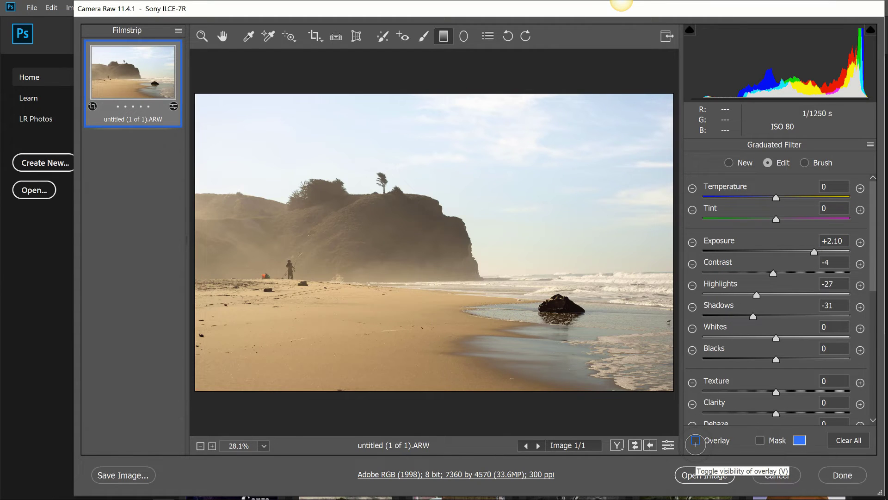
pyautogui.click(695, 440)
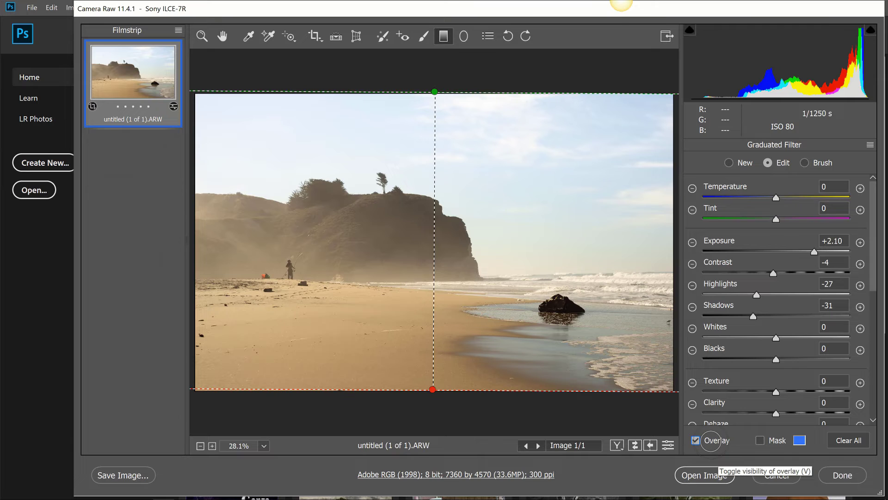
pyautogui.click(696, 441)
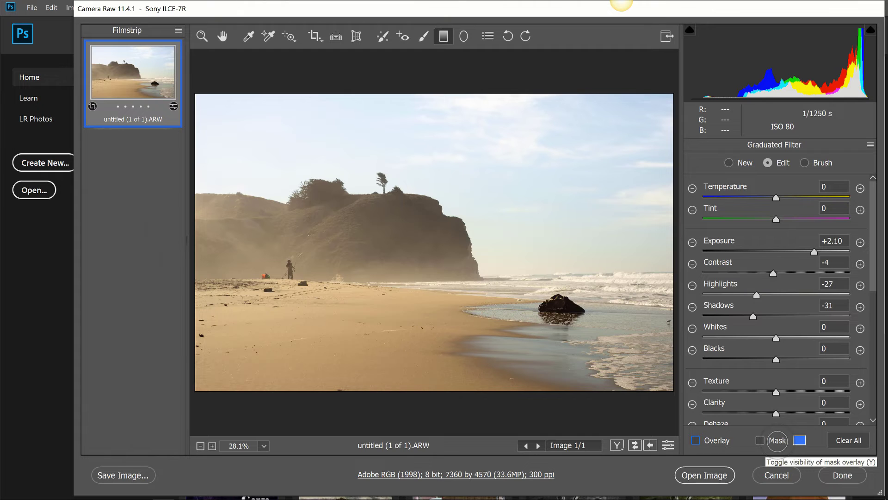
# Step: Toggle the gradient's mask overlay on and off, and leave it shown
pyautogui.click(760, 441)
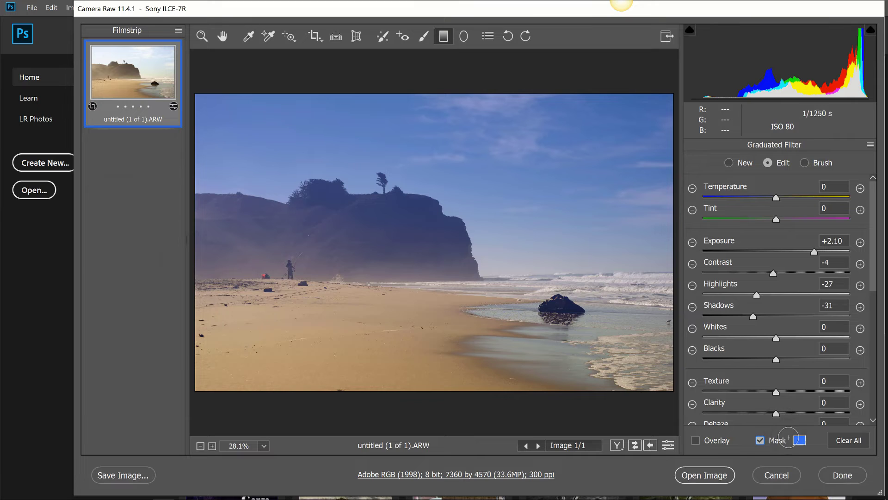
pyautogui.click(760, 441)
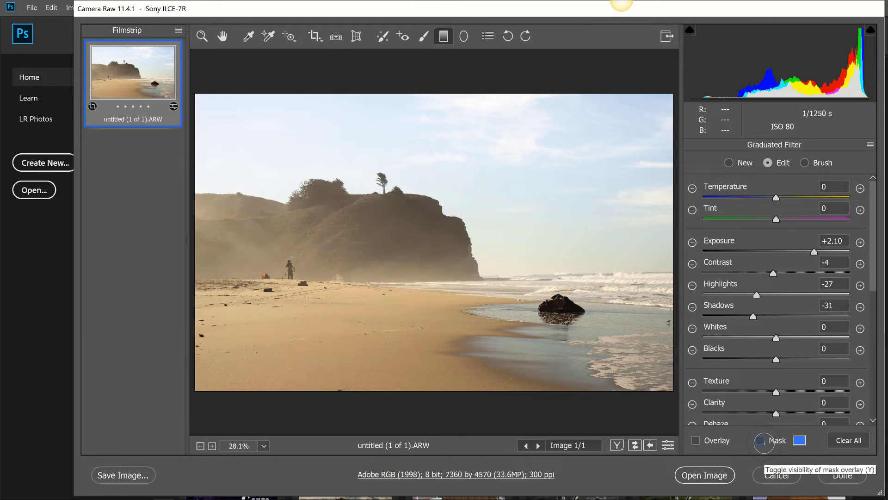
pyautogui.click(760, 440)
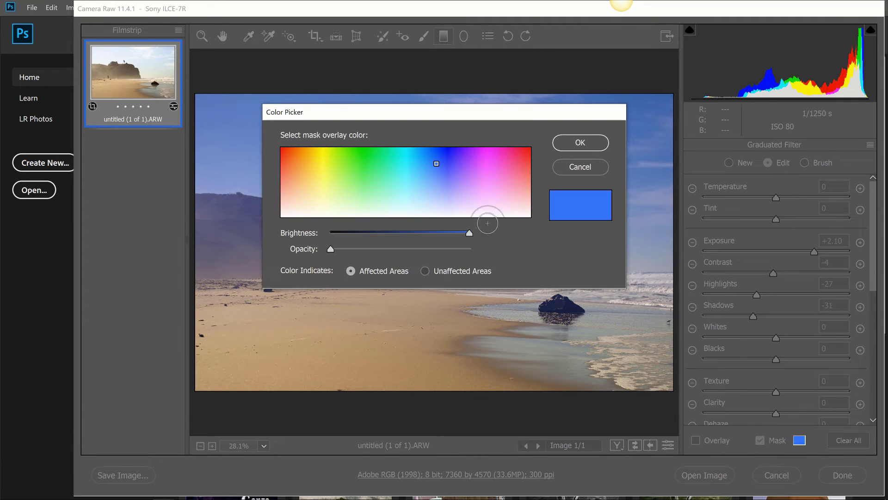
# Step: Change the mask overlay color from the color picker to a pinkish magenta
pyautogui.click(381, 151)
pyautogui.moveTo(304, 163)
pyautogui.mouseDown()
pyautogui.moveTo(317, 191)
pyautogui.moveTo(335, 159)
pyautogui.moveTo(489, 158)
pyautogui.moveTo(486, 170)
pyautogui.mouseUp()
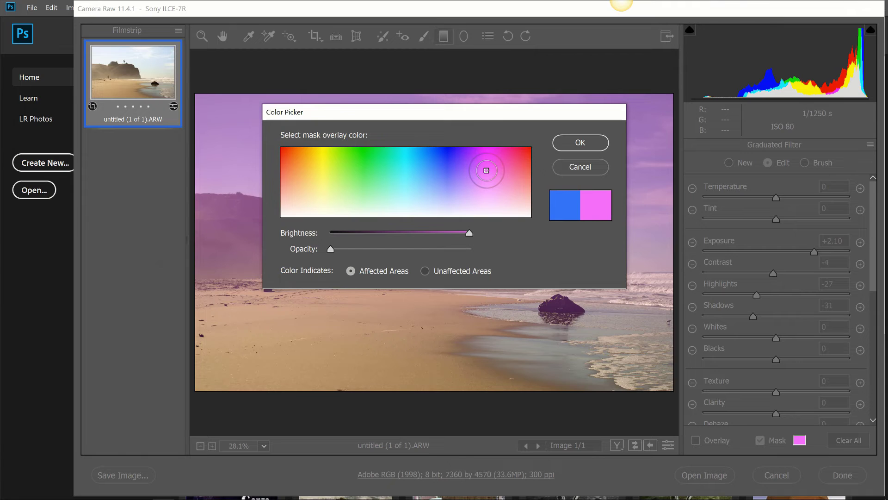
pyautogui.click(566, 168)
pyautogui.click(588, 141)
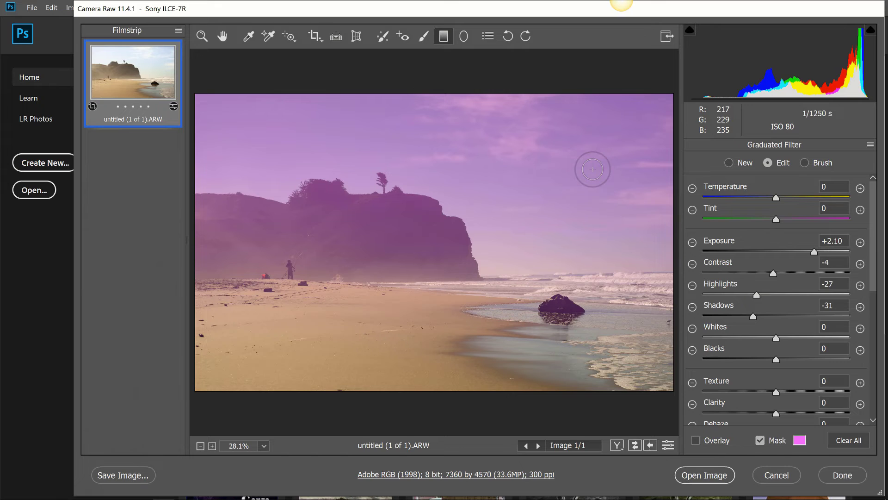
# Step: Check the gradient's available Range Mask types, keep None, and hide the mask overlay
pyautogui.scroll(-6, 748, 335)
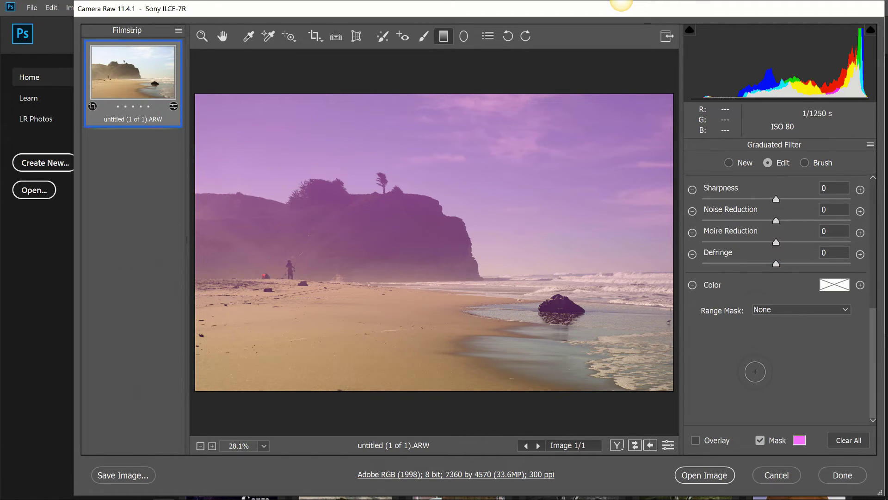
pyautogui.scroll(2, 755, 372)
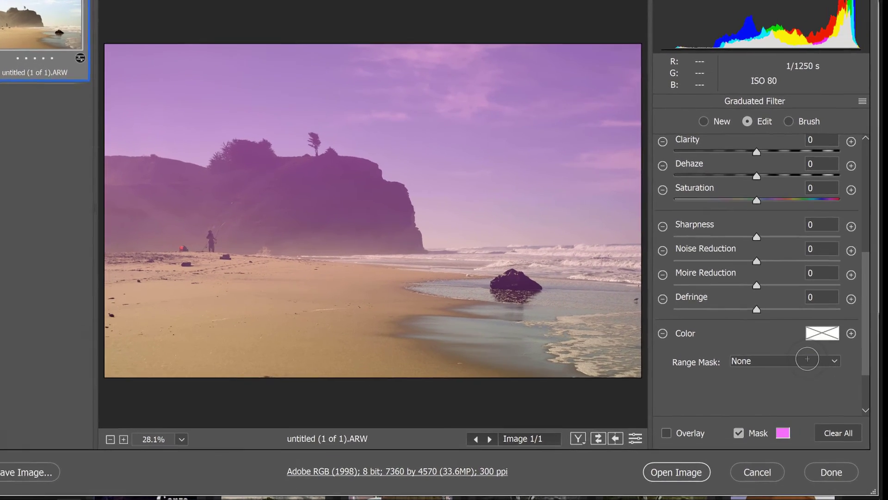
pyautogui.click(791, 376)
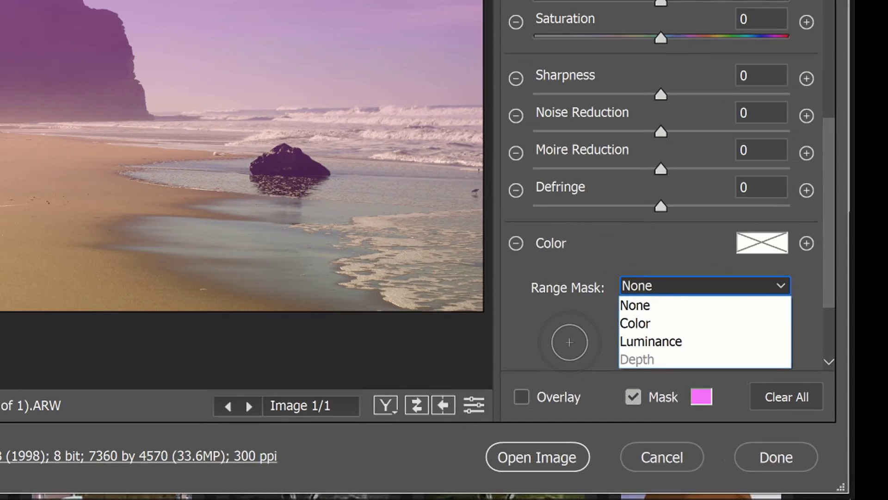
pyautogui.click(502, 310)
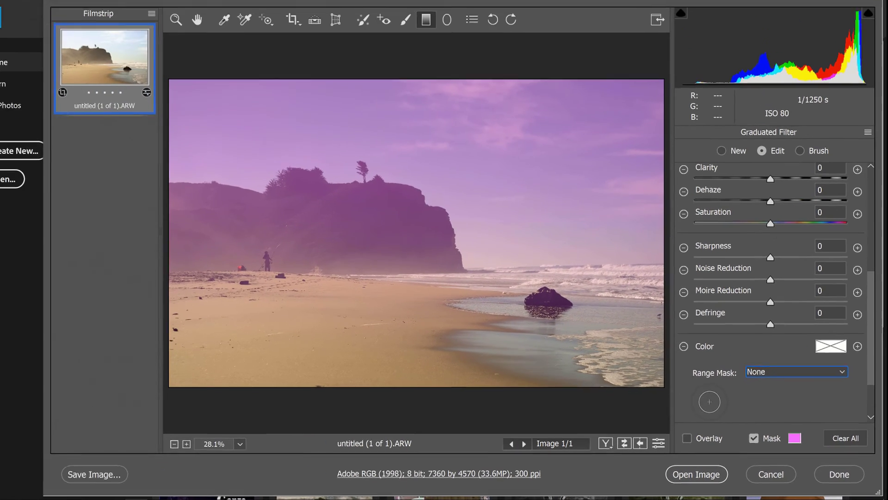
pyautogui.click(754, 438)
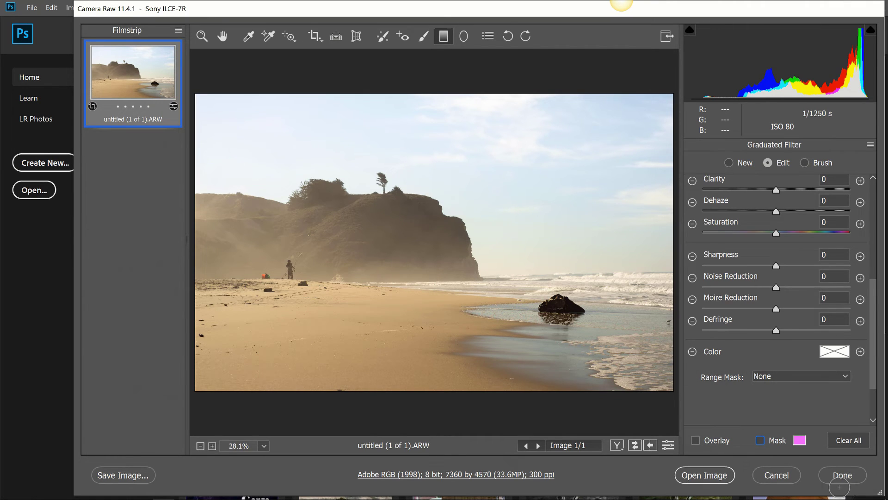
# Step: Switch between Lightroom Classic, Lightroom and Photoshop's Camera Raw, and return to Lightroom Classic
pyautogui.moveTo(164, 498)
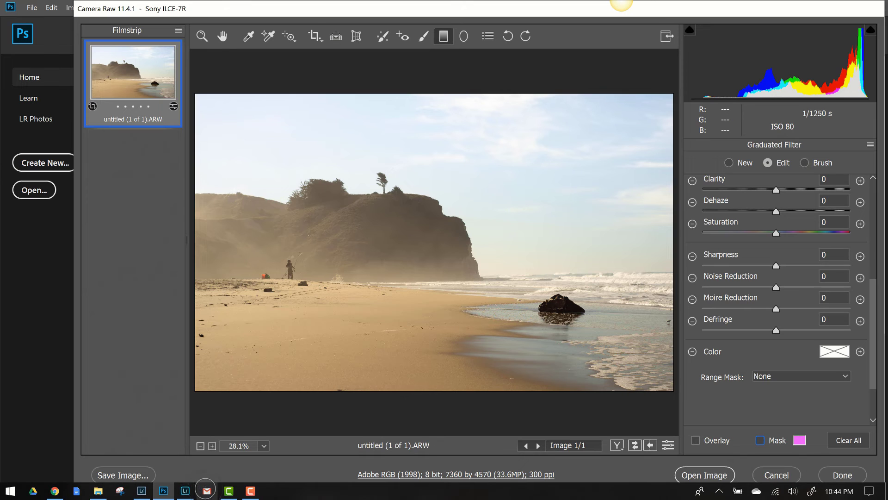
pyautogui.click(142, 491)
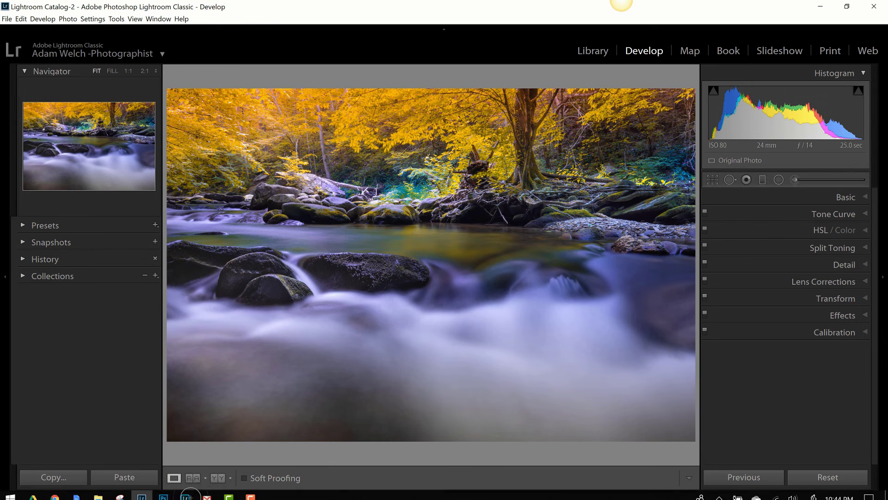
pyautogui.click(185, 491)
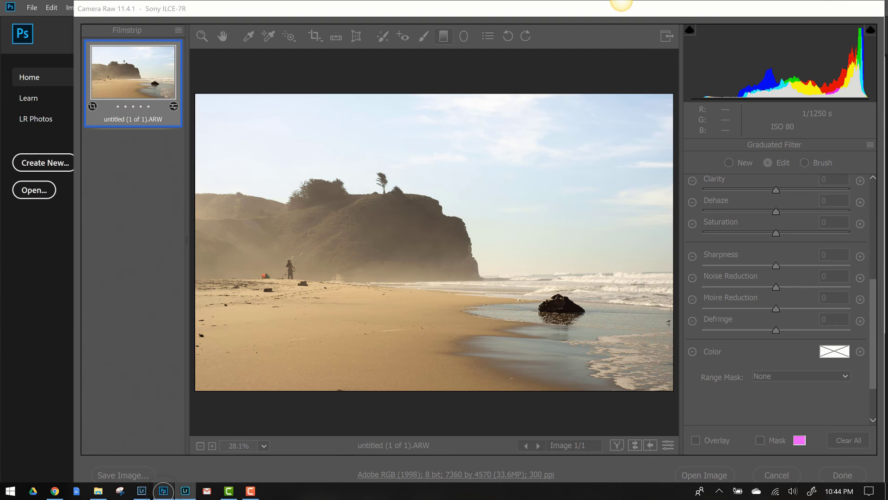
pyautogui.click(162, 491)
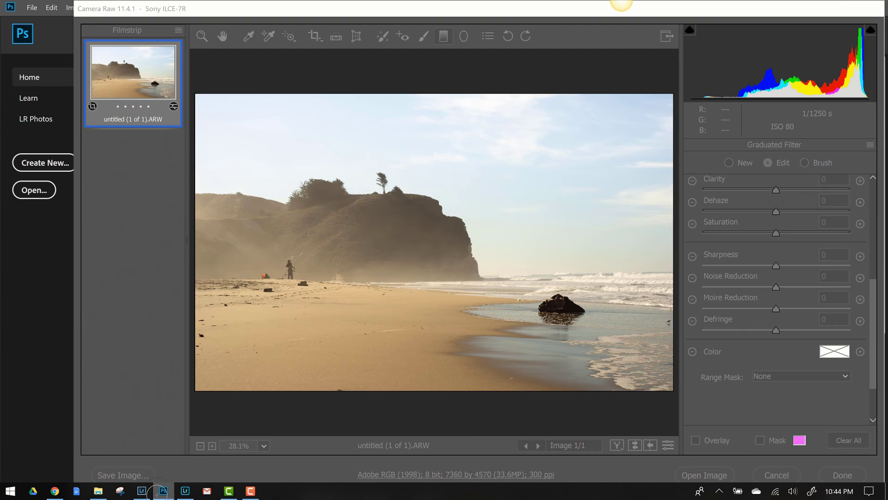
pyautogui.click(142, 491)
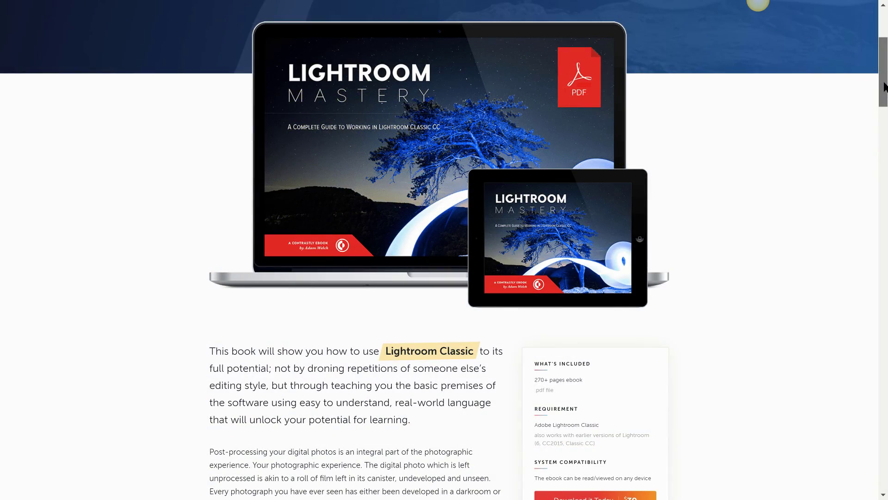
# Step: Browse the Lightroom Mastery ebook page and the Decoding Lightroom video course page
pyautogui.moveTo(884, 88); pyautogui.dragTo(883, 208)
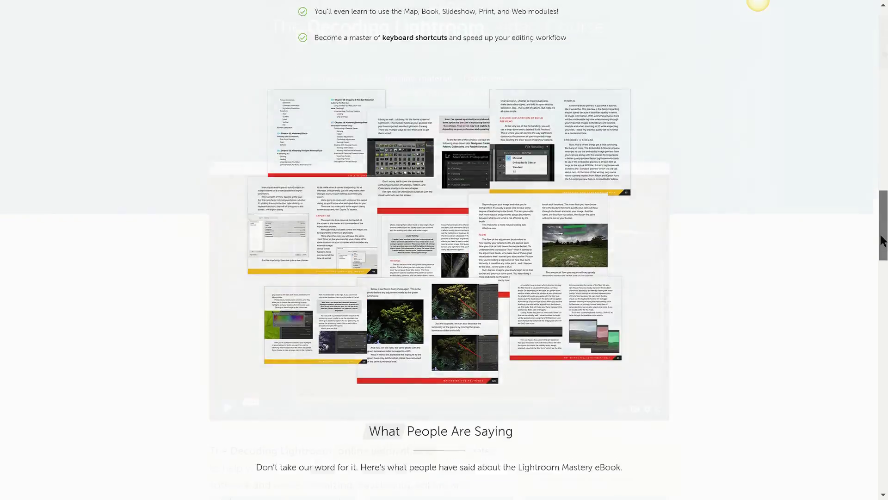
pyautogui.moveTo(884, 240); pyautogui.dragTo(884, 263)
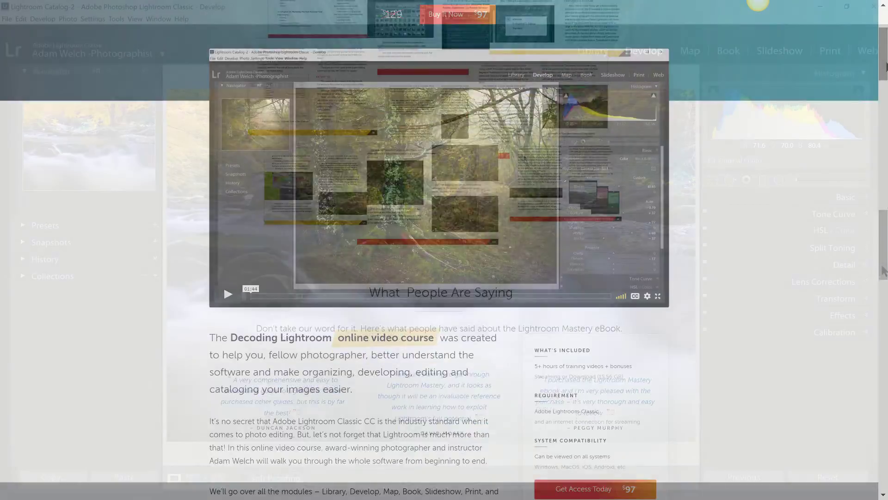
pyautogui.moveTo(886, 66); pyautogui.dragTo(886, 70)
pyautogui.moveTo(886, 71); pyautogui.dragTo(886, 71)
pyautogui.moveTo(886, 70)
pyautogui.mouseDown()
pyautogui.moveTo(887, 34)
pyautogui.moveTo(885, 188)
pyautogui.moveTo(884, 75)
pyautogui.mouseUp()
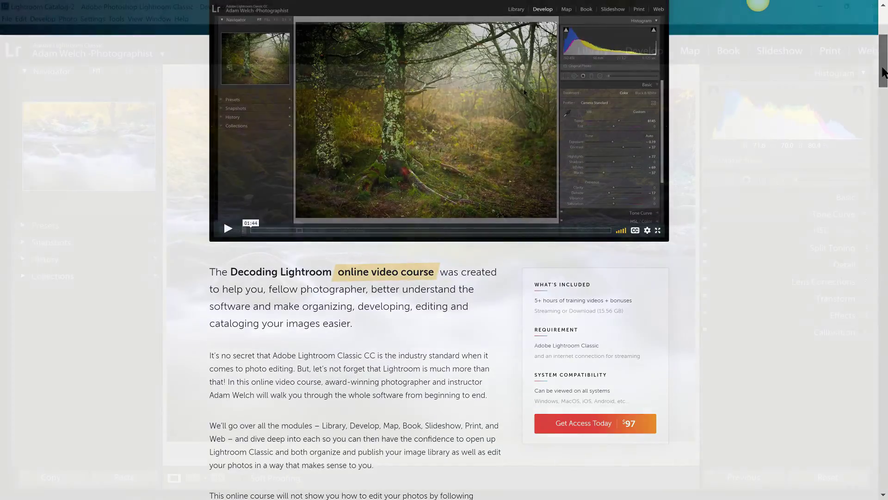
pyautogui.moveTo(883, 72); pyautogui.dragTo(883, 91)
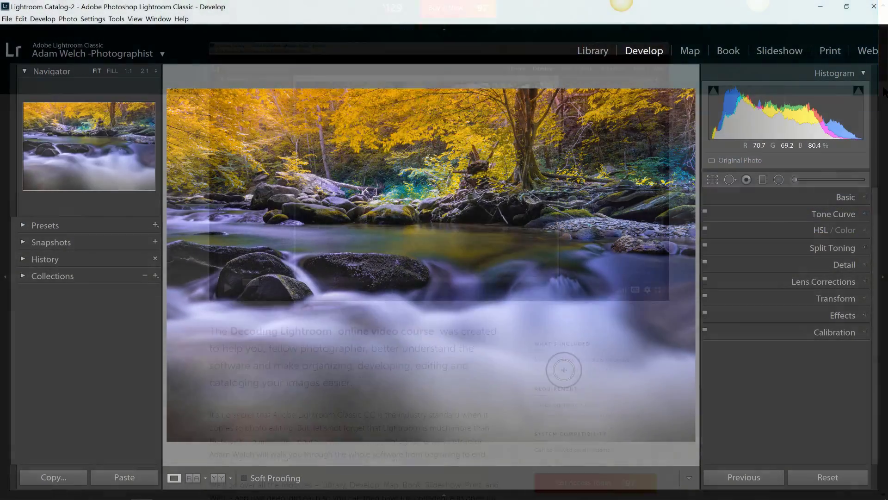